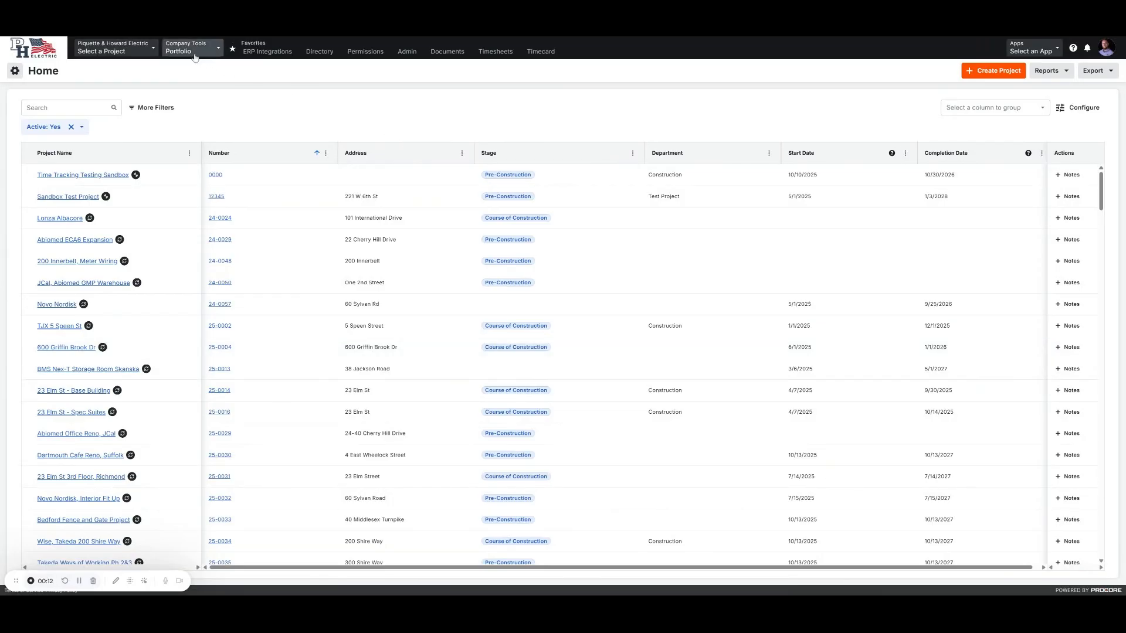
Search the portfolio for "sand" and open the 12345 - Sandbox Test Project
{"action": "left_click", "coordinate": [143, 56]}
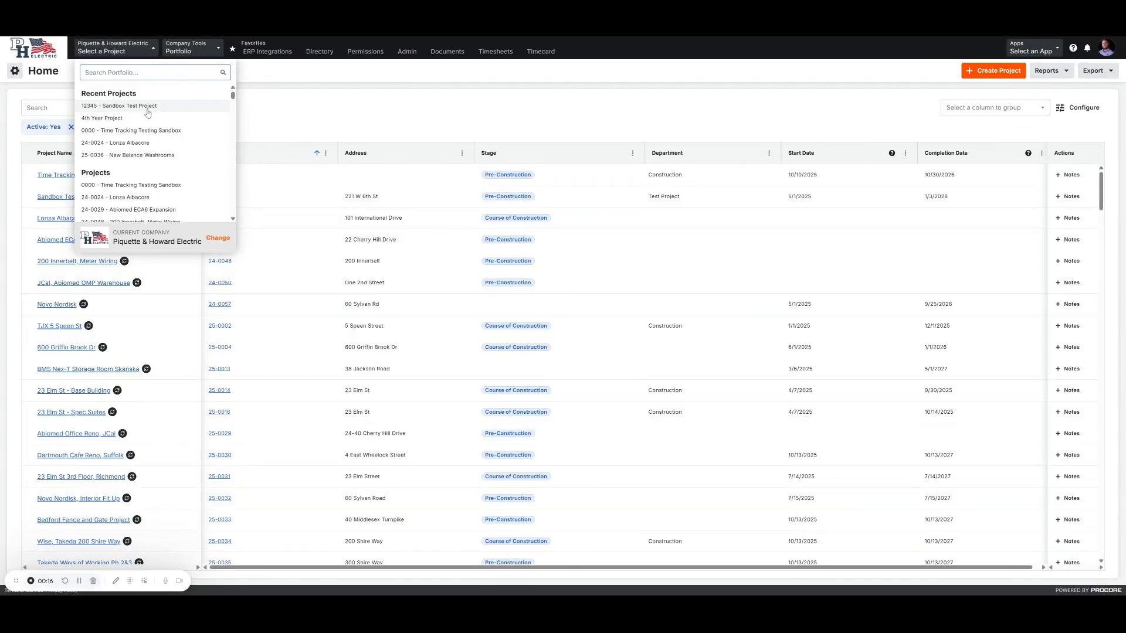
{"action": "scroll", "coordinate": [144, 184], "scroll_direction": "down", "scroll_amount": 10}
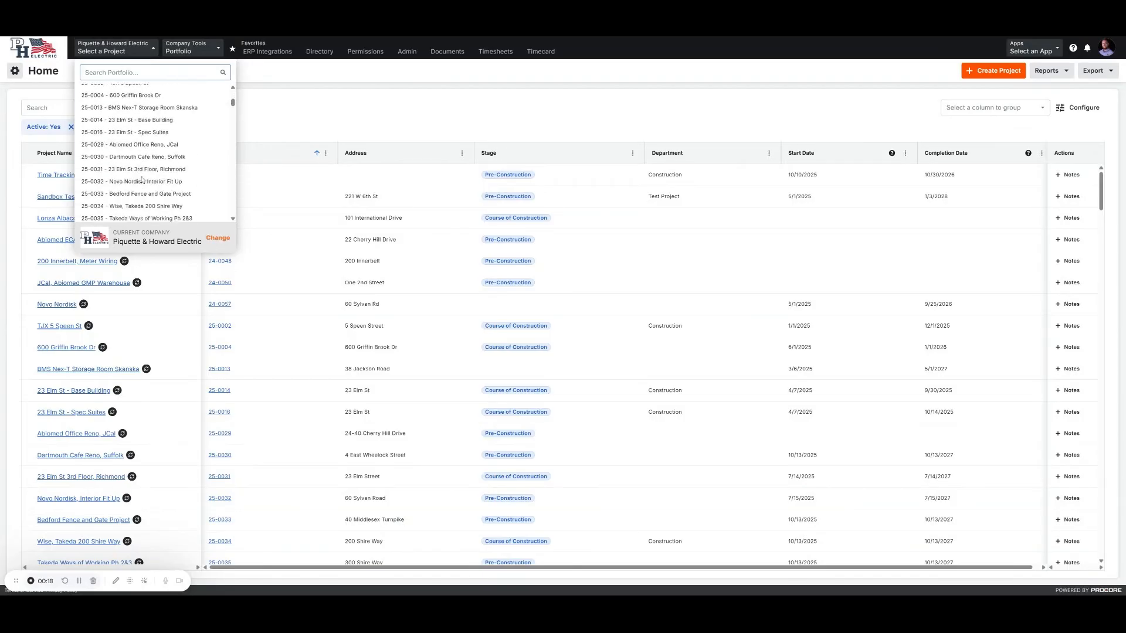
{"action": "scroll", "coordinate": [133, 94], "scroll_direction": "up", "scroll_amount": 1}
{"action": "type", "text": "sand"}
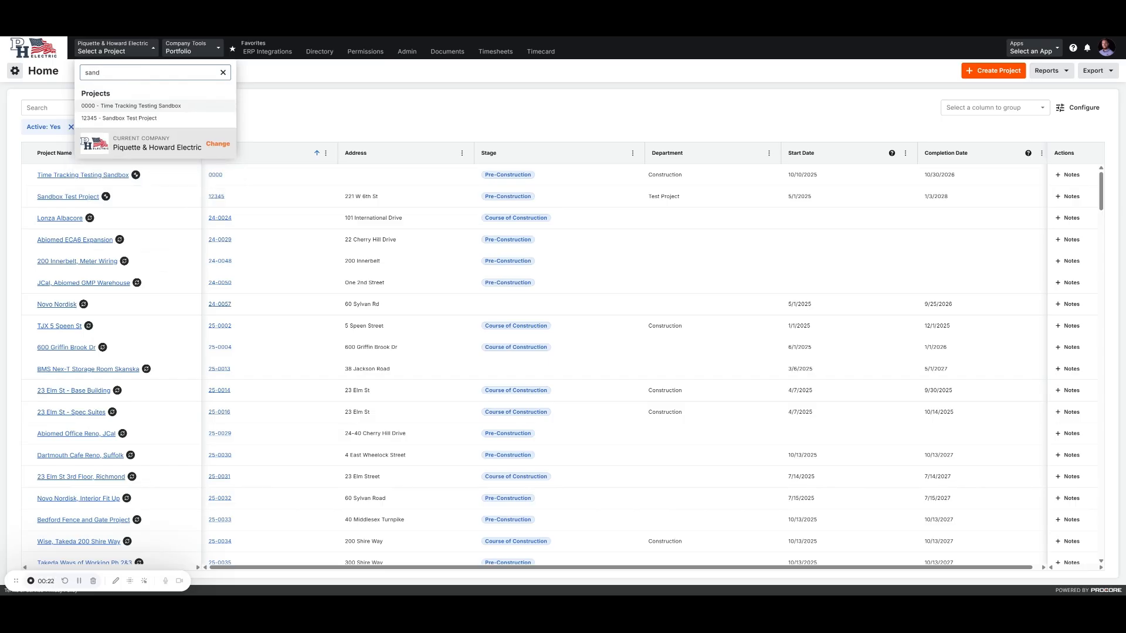
{"action": "left_click", "coordinate": [148, 118]}
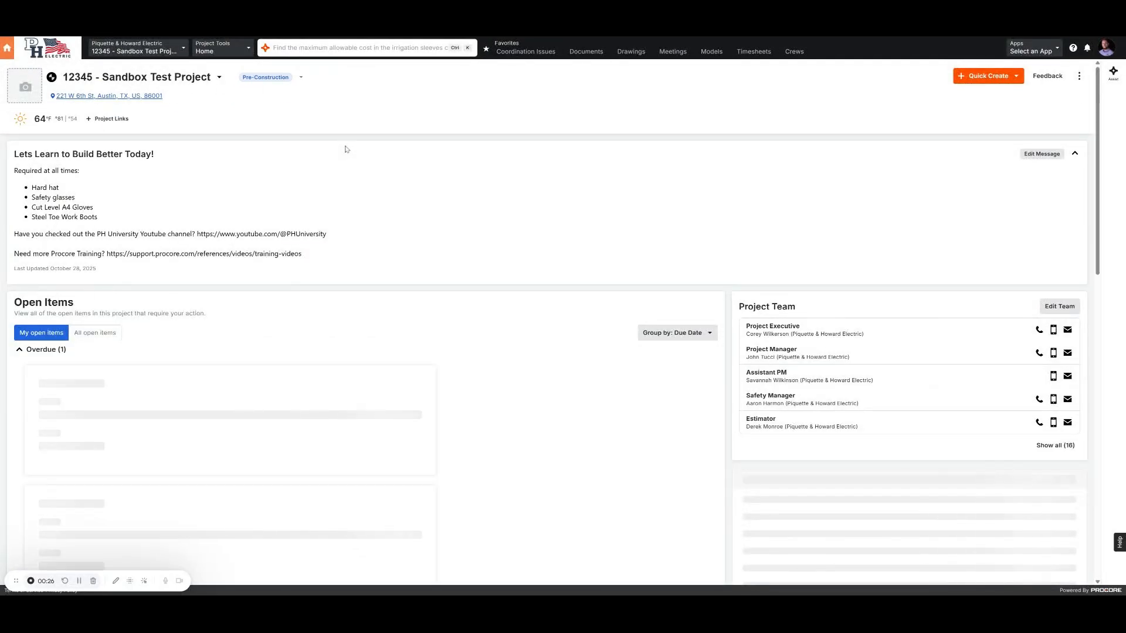
Start a new crew named BIM Team in the project's Crews tool
{"action": "left_click", "coordinate": [239, 46]}
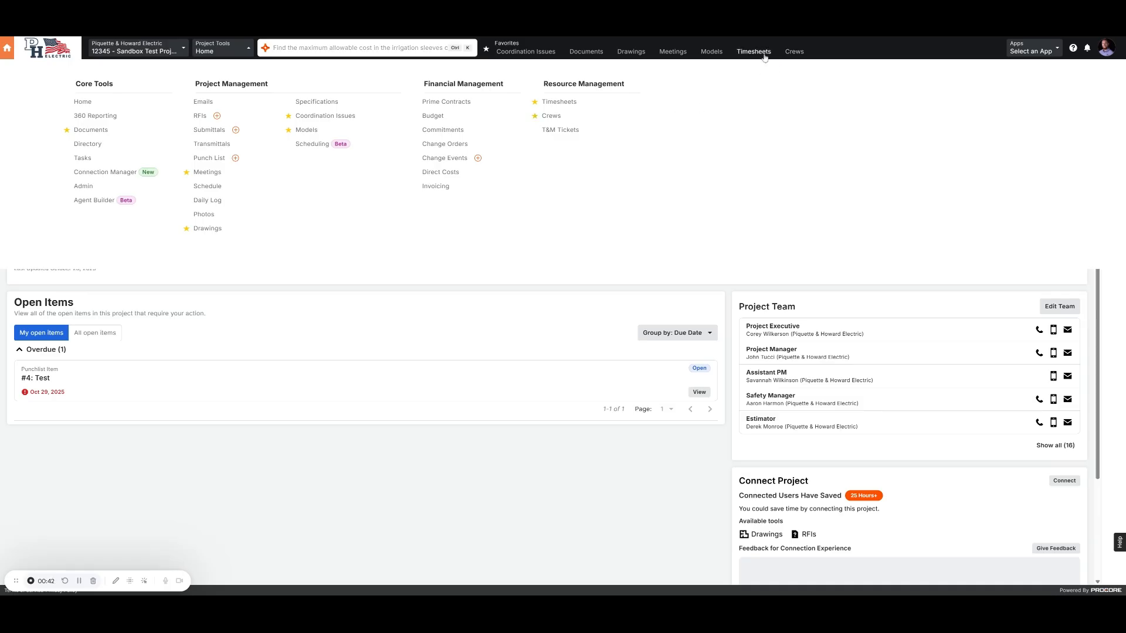
{"action": "left_click", "coordinate": [553, 118]}
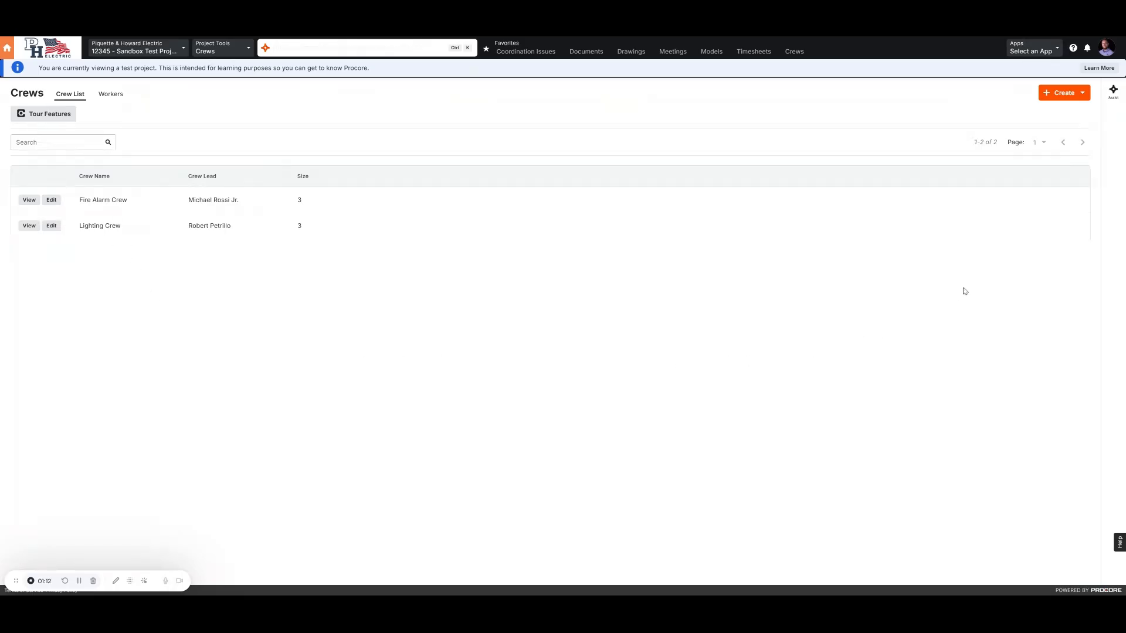
{"action": "left_click", "coordinate": [1068, 93]}
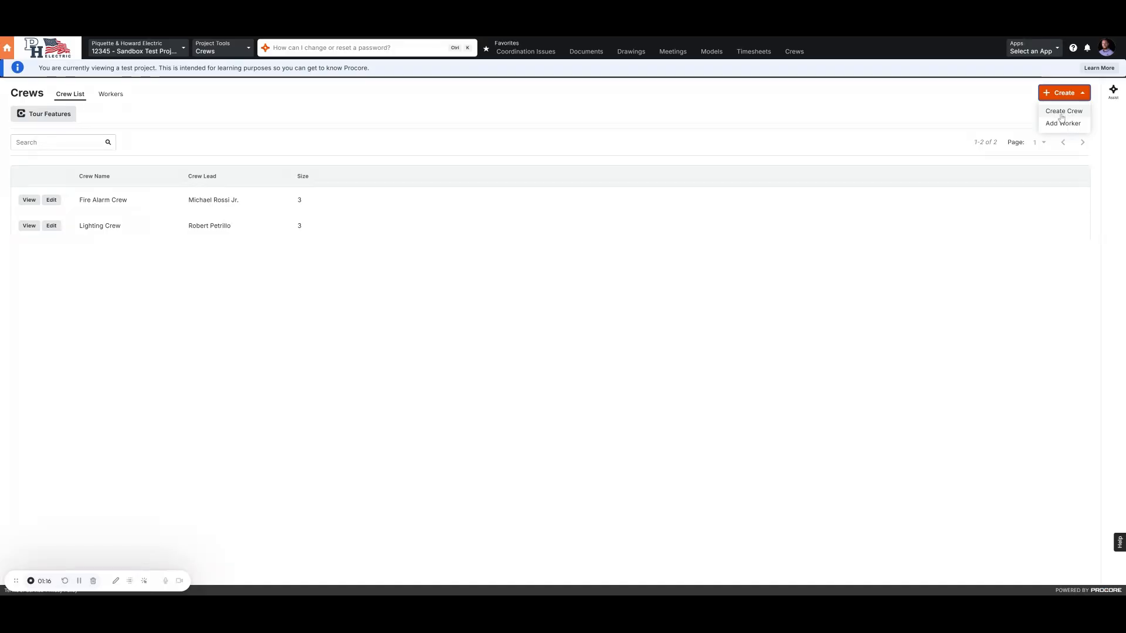
{"action": "left_click", "coordinate": [1062, 112]}
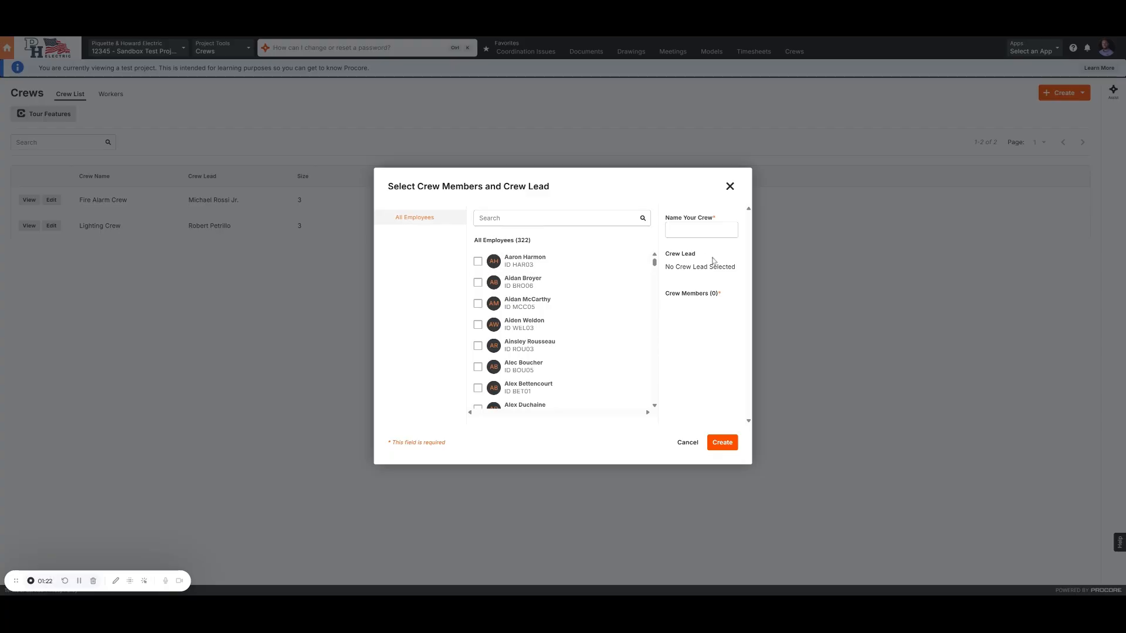
{"action": "left_click", "coordinate": [708, 228]}
Search the employees by the lead's first name and set the first match as crew lead
{"action": "left_click", "coordinate": [542, 218]}
{"action": "type", "text": "corey"}
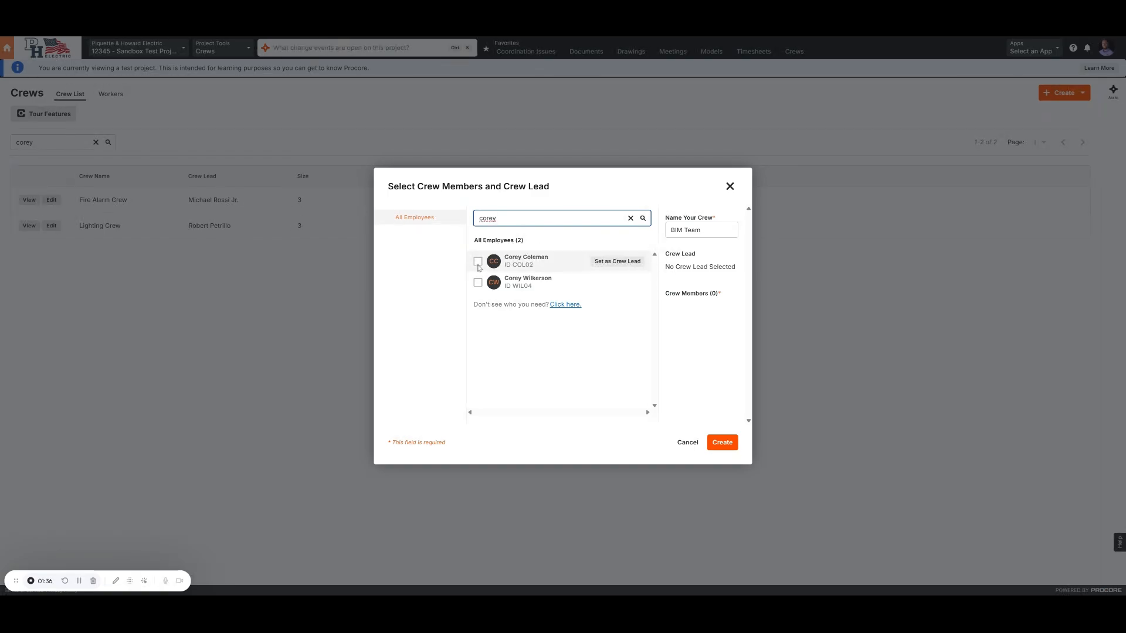
{"action": "left_click", "coordinate": [611, 262]}
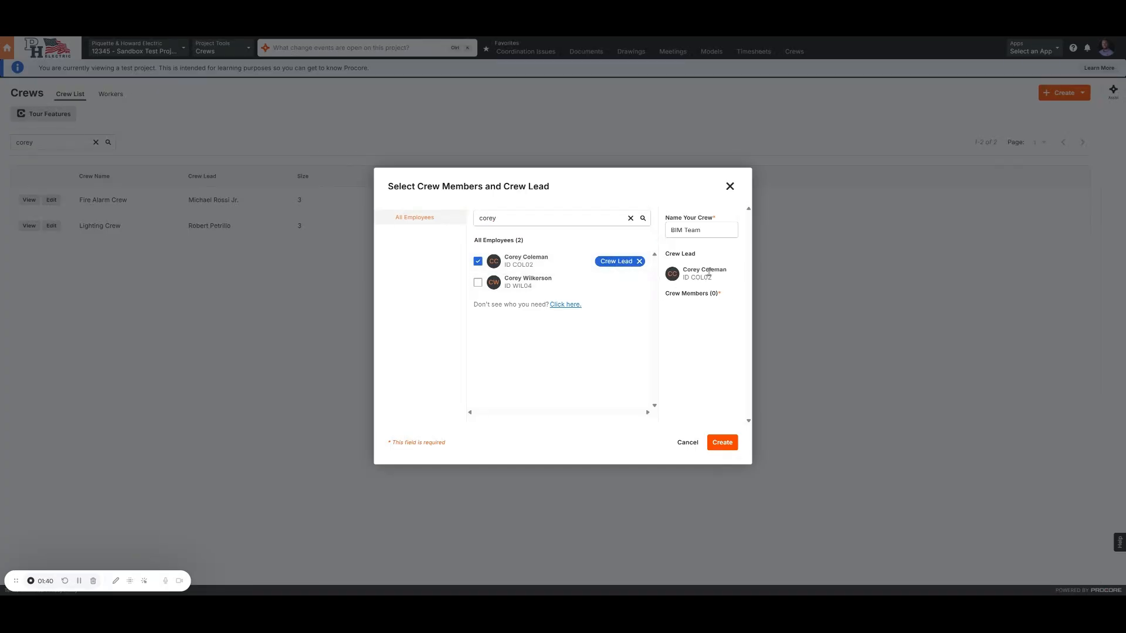
Find two more employees by name, add them as members of the BIM Team, and create the crew
{"action": "left_click_drag", "start_coordinate": [536, 219], "coordinate": [457, 217]}
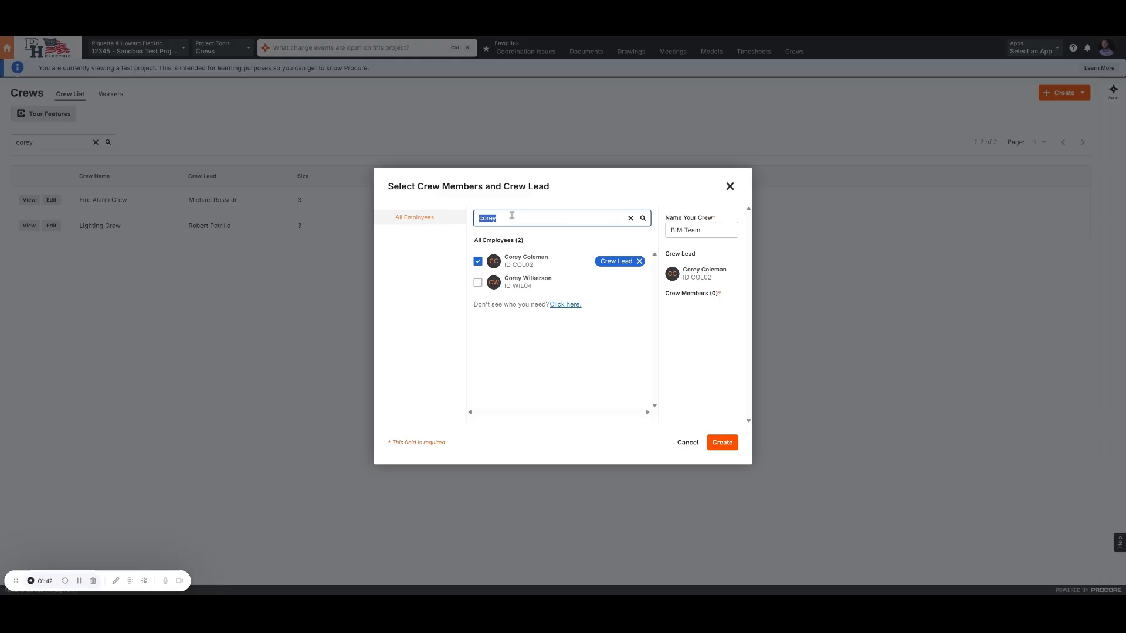
{"action": "type", "text": "zach"}
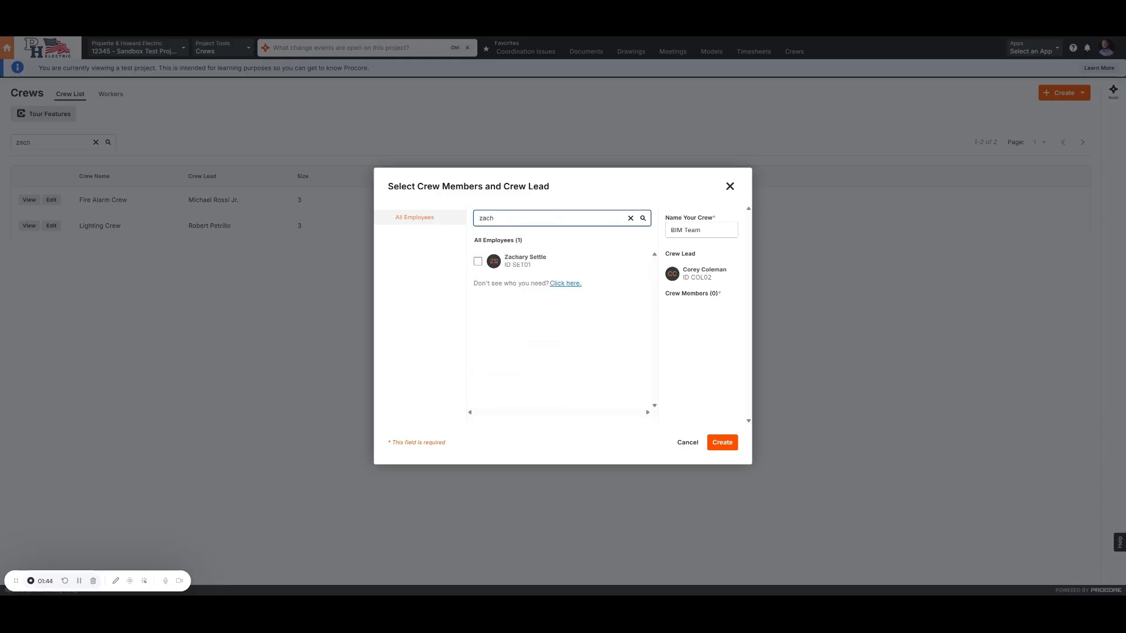
{"action": "left_click", "coordinate": [478, 261]}
{"action": "left_click", "coordinate": [507, 219]}
{"action": "left_click_drag", "start_coordinate": [507, 219], "coordinate": [461, 218]}
{"action": "type", "text": "david pa"}
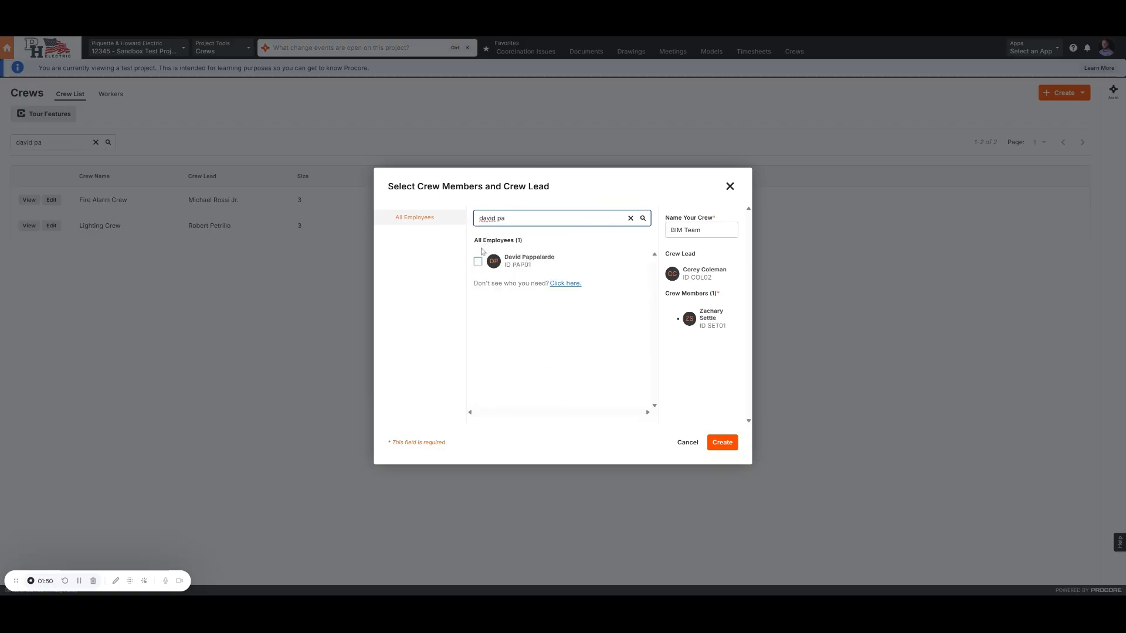
{"action": "left_click", "coordinate": [478, 261]}
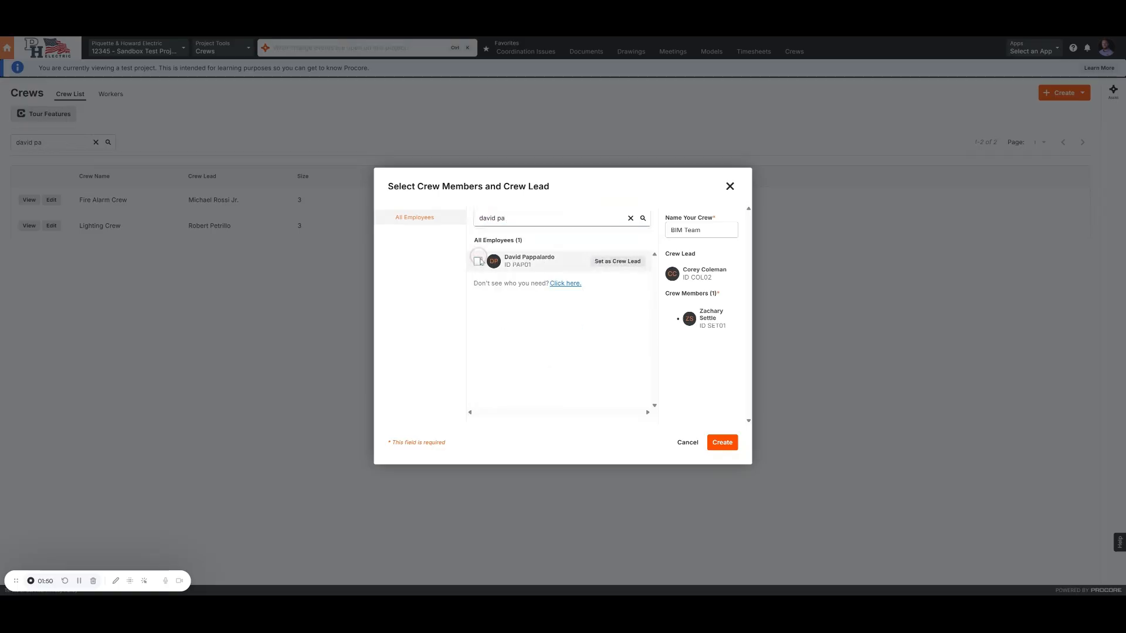
{"action": "left_click", "coordinate": [723, 444]}
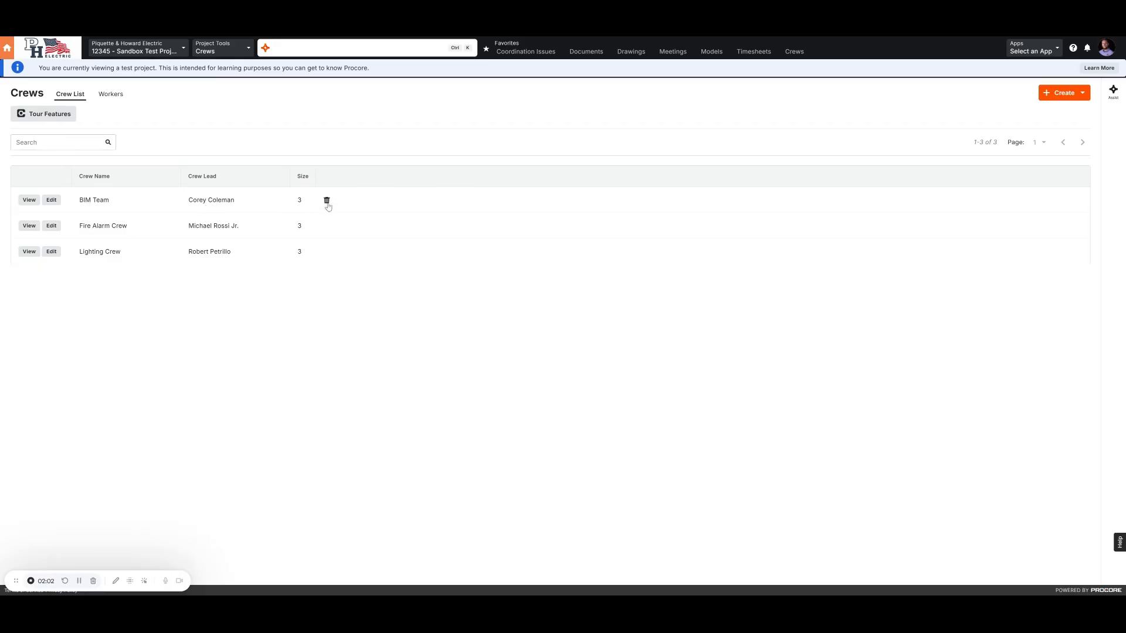
View the BIM Team crew's details to check its lead and members
{"action": "left_click", "coordinate": [32, 201]}
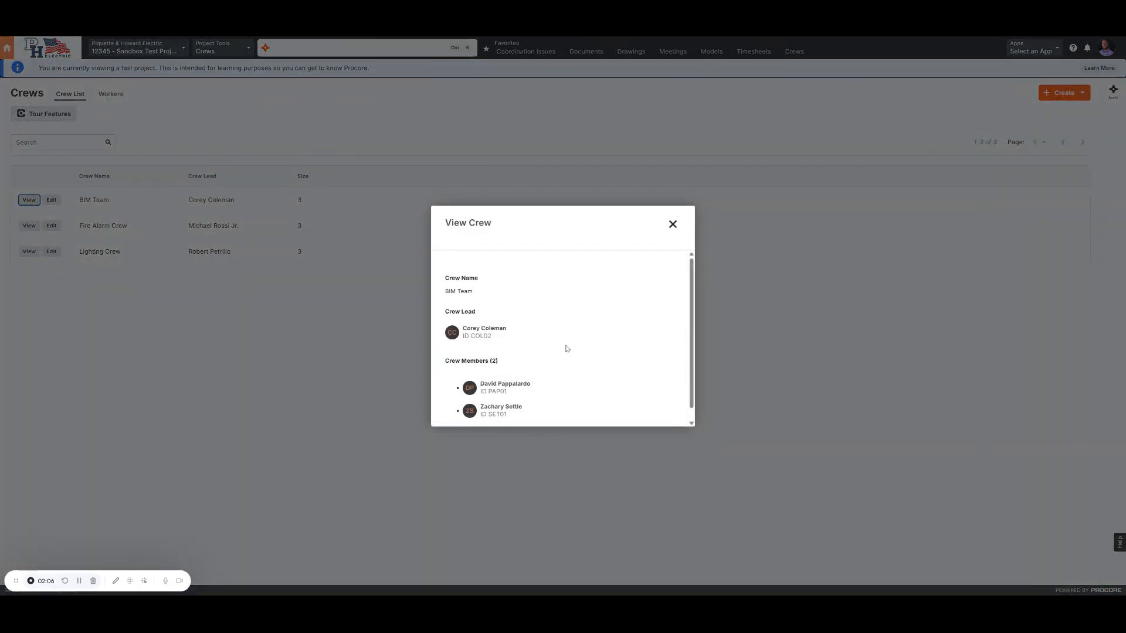
{"action": "scroll", "coordinate": [567, 346], "scroll_direction": "down", "scroll_amount": 1}
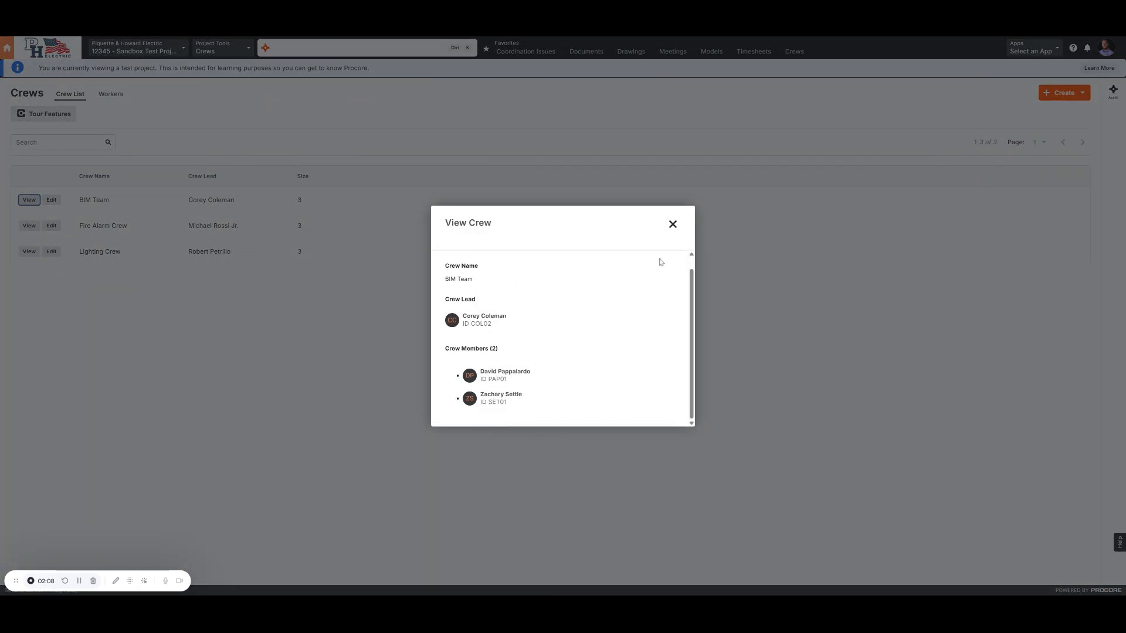
{"action": "left_click", "coordinate": [672, 224]}
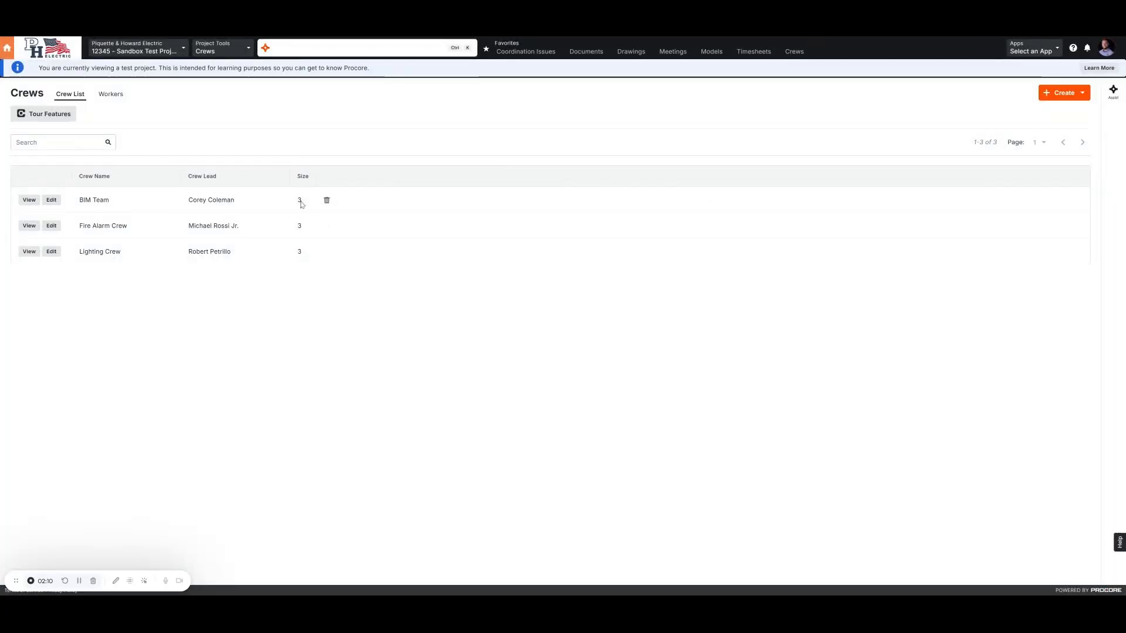
Edit the BIM Team crew to add the fifth employee in the full list as a member, and save it
{"action": "left_click", "coordinate": [50, 201]}
{"action": "left_click", "coordinate": [527, 218]}
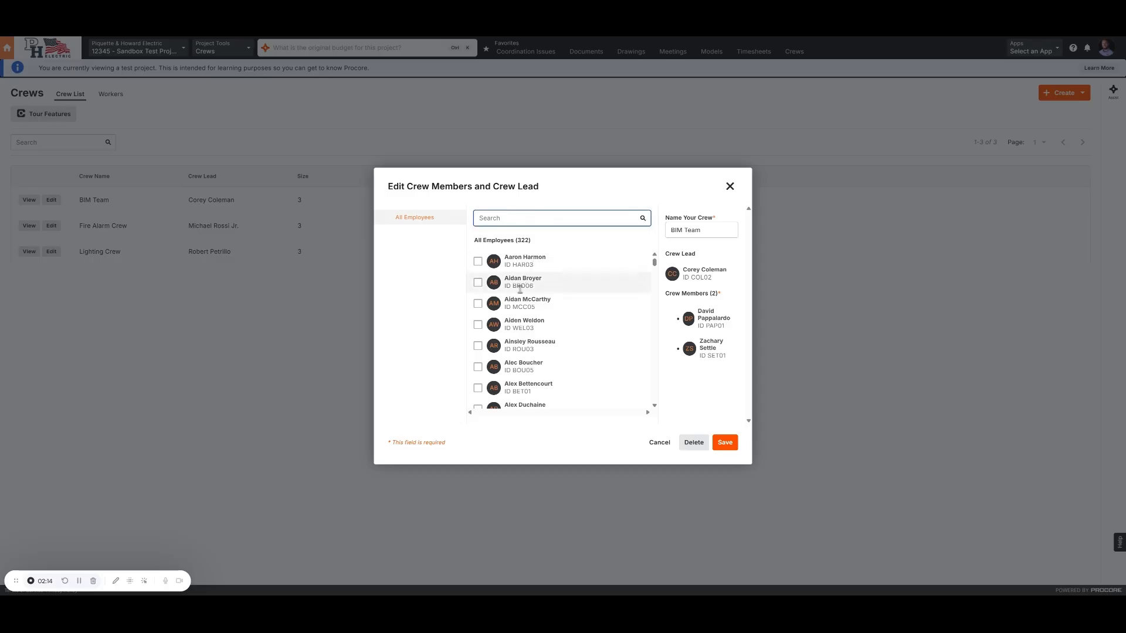
{"action": "left_click", "coordinate": [478, 345]}
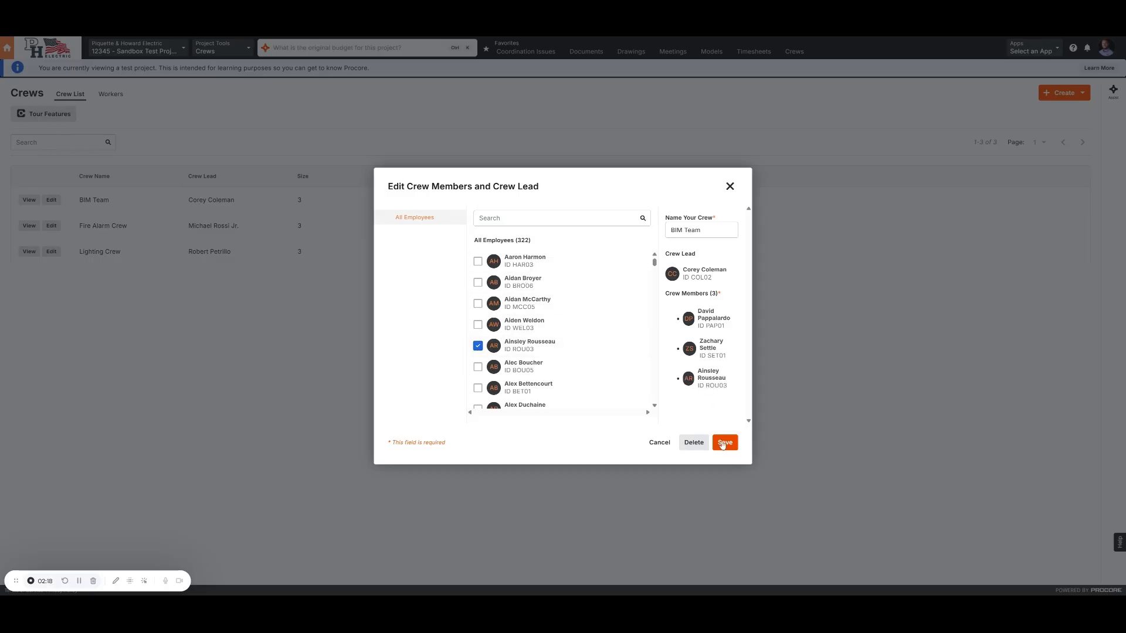
{"action": "left_click", "coordinate": [725, 442]}
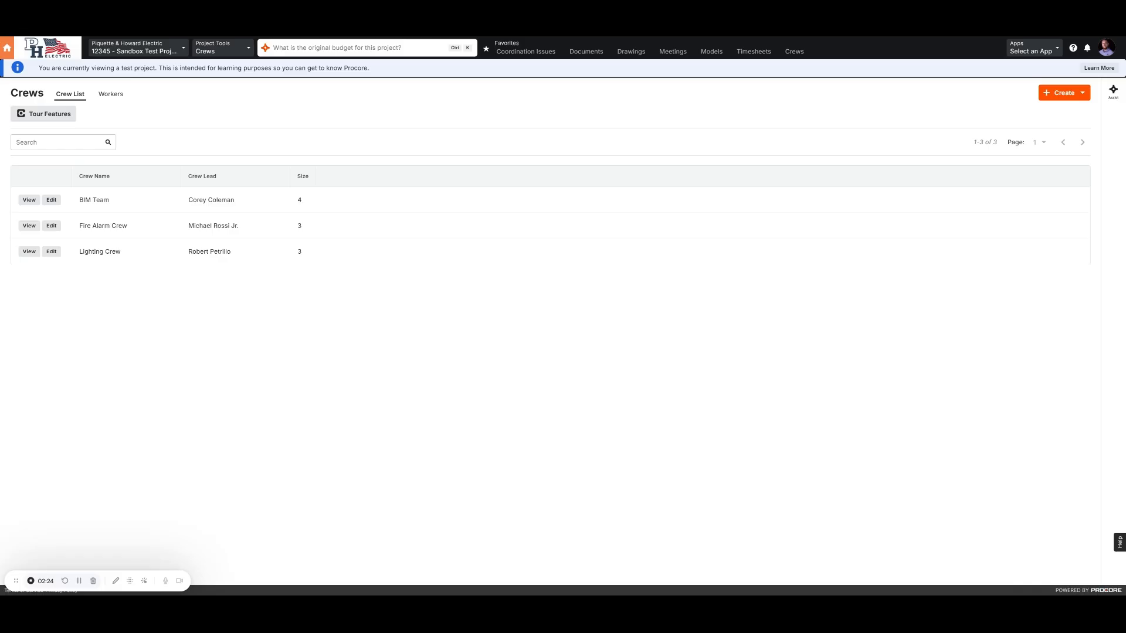
Open the project's Timesheets tool and set its date filter to 11/03/2025
{"action": "left_click", "coordinate": [238, 51]}
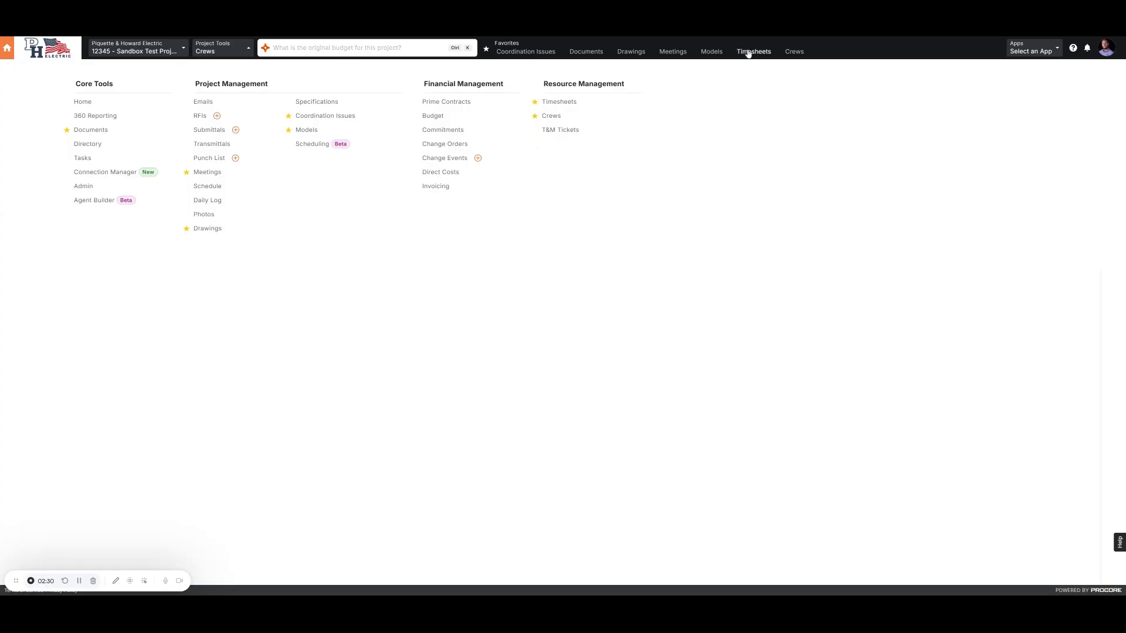
{"action": "left_click", "coordinate": [560, 103]}
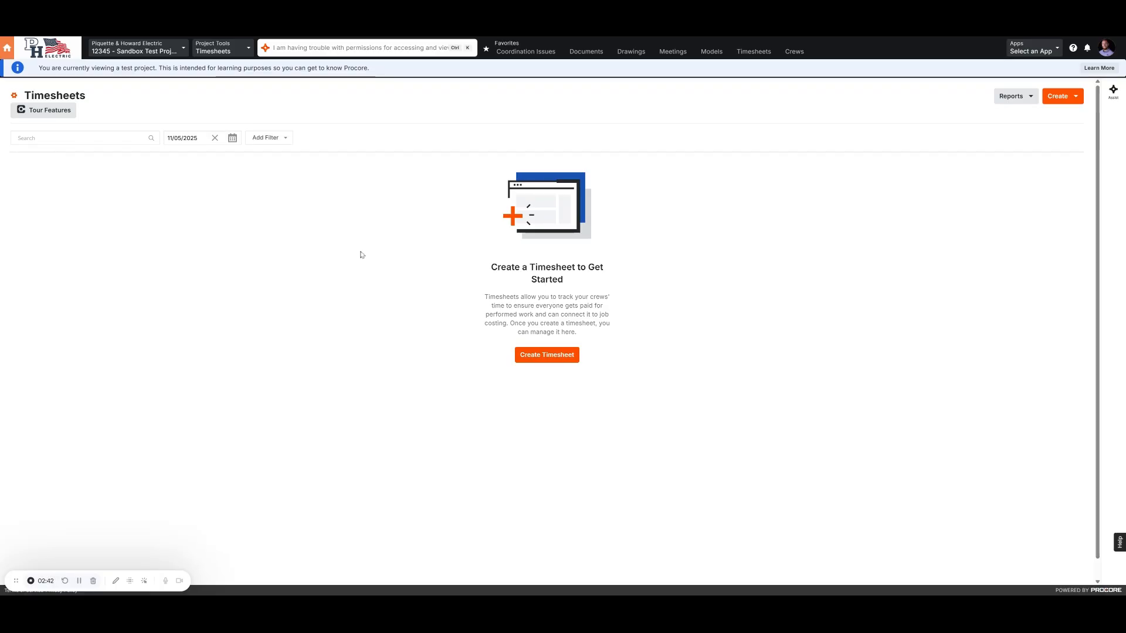
{"action": "left_click", "coordinate": [233, 138]}
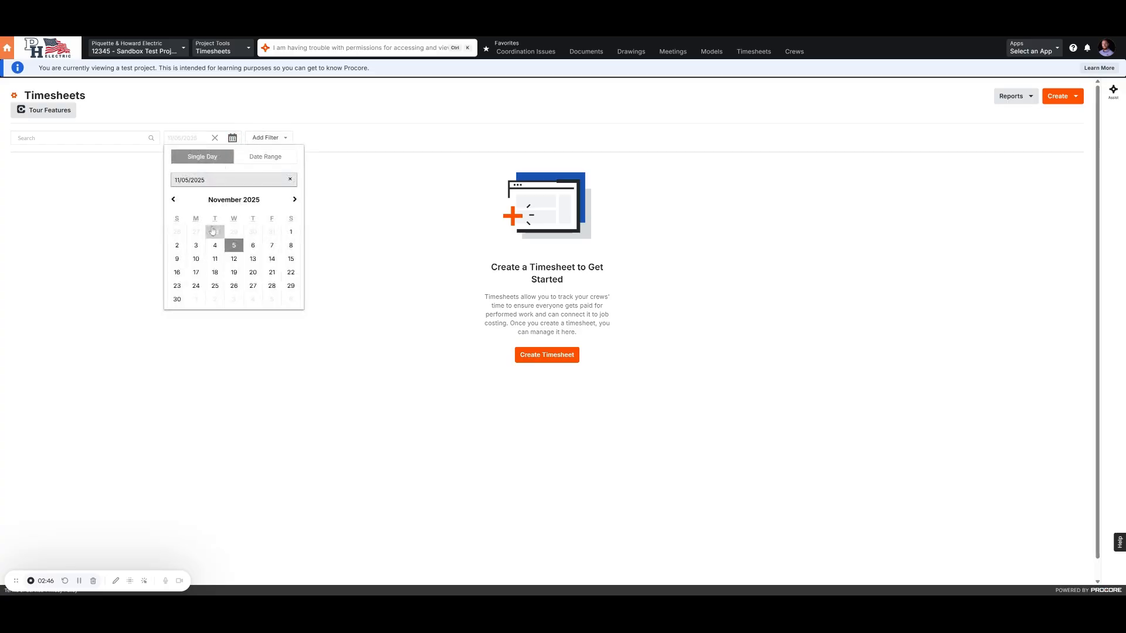
{"action": "left_click", "coordinate": [194, 252]}
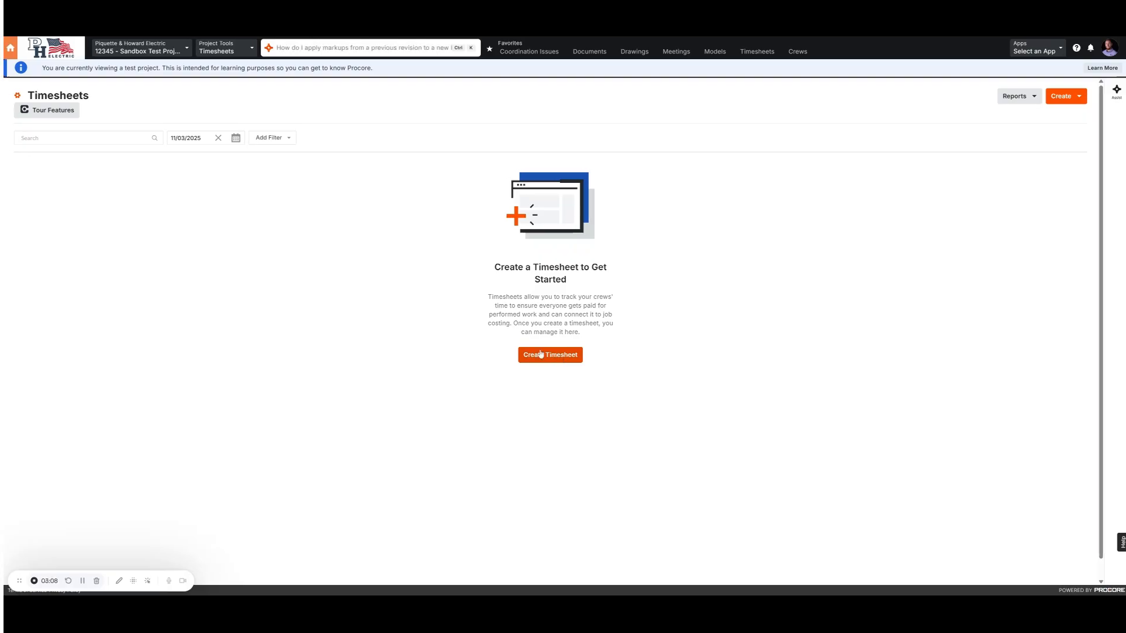
Create a daily timesheet for 11/03/2025 and add all employees of the BIM Team crew to it
{"action": "left_click", "coordinate": [539, 354]}
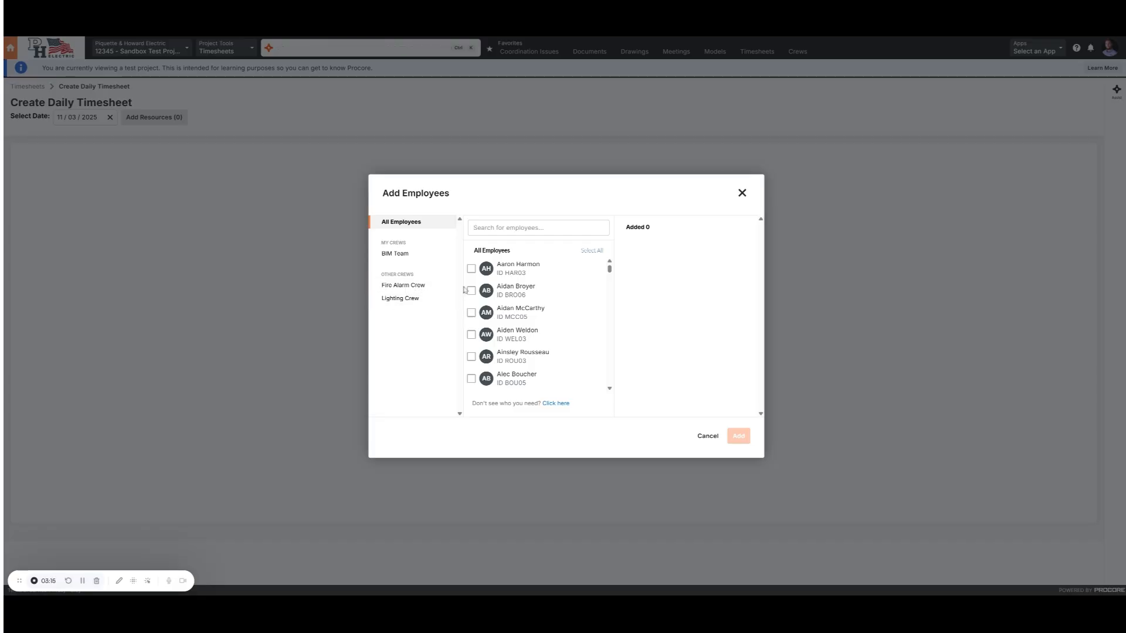
{"action": "left_click", "coordinate": [408, 261]}
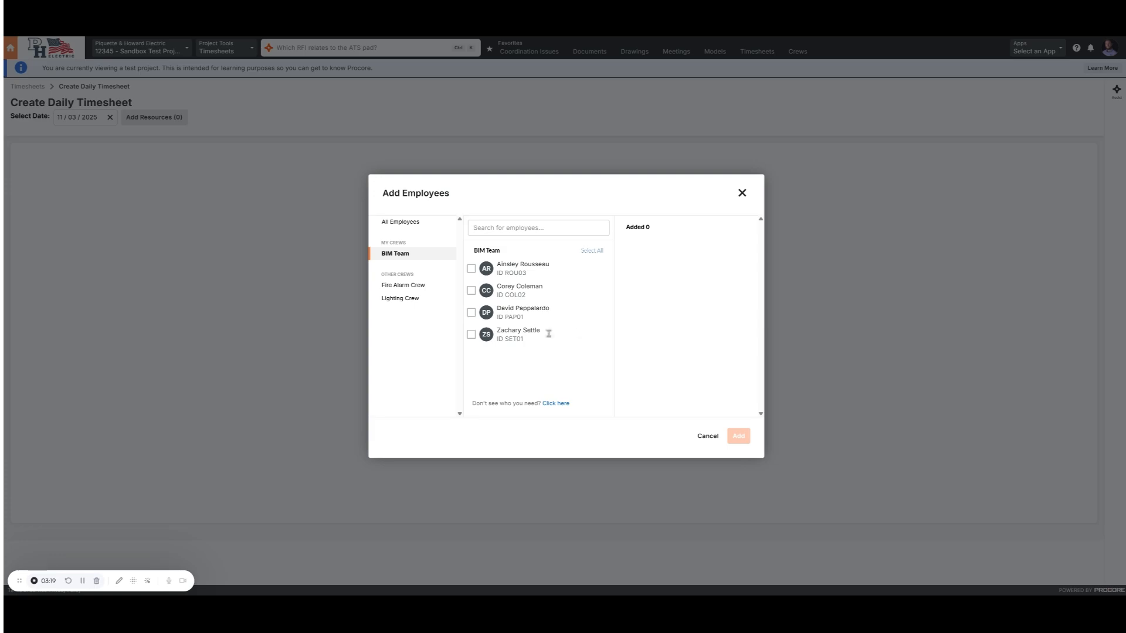
{"action": "left_click", "coordinate": [597, 252]}
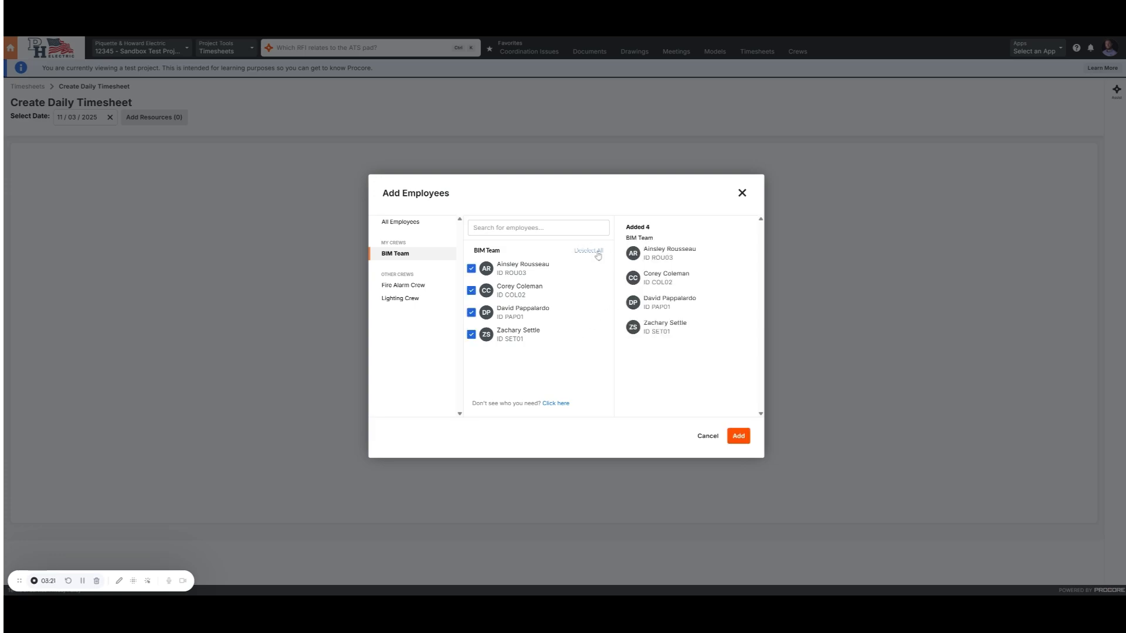
{"action": "left_click", "coordinate": [597, 252]}
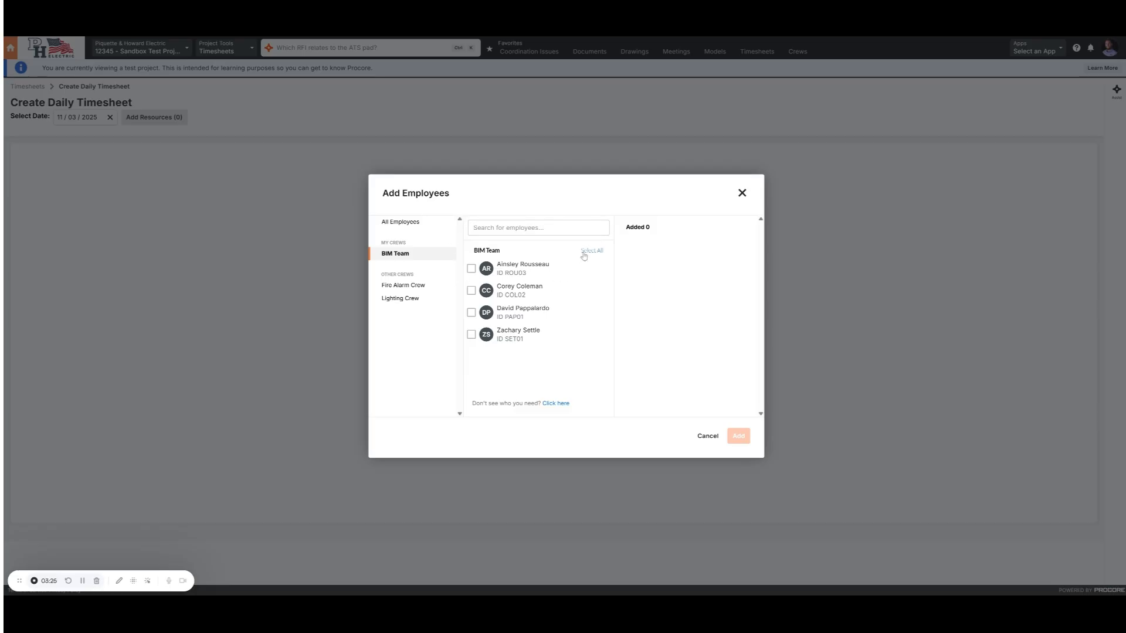
{"action": "left_click", "coordinate": [584, 253]}
{"action": "left_click", "coordinate": [738, 437]}
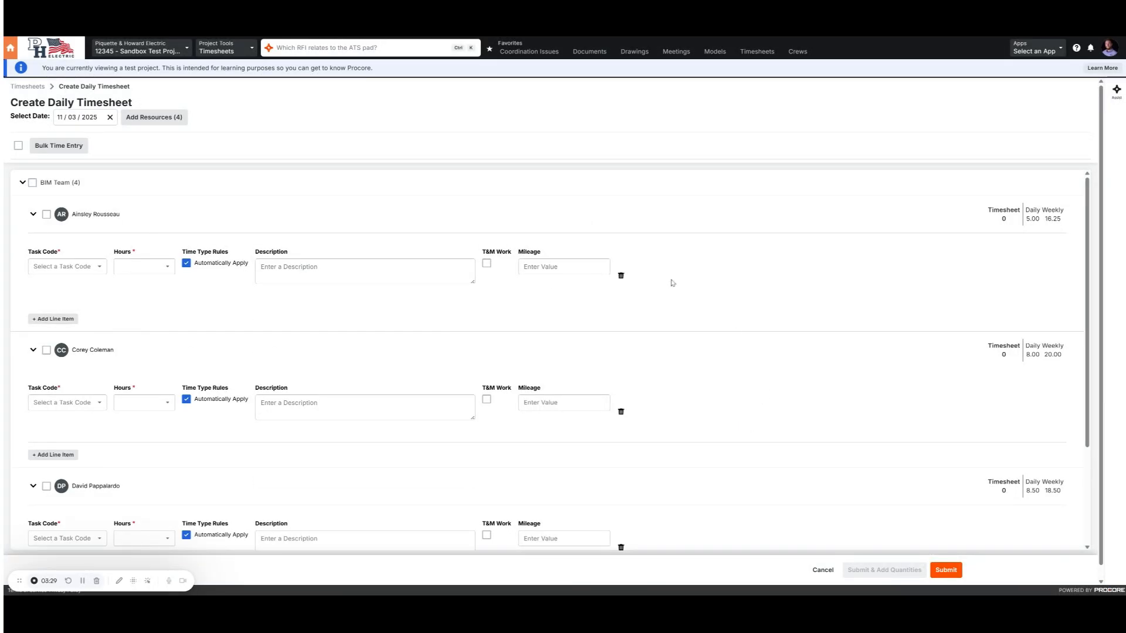
Collapse the BIM Team group in the timesheet and expand it again
{"action": "left_click_drag", "start_coordinate": [83, 182], "coordinate": [40, 182]}
{"action": "left_click", "coordinate": [128, 203]}
{"action": "left_click", "coordinate": [22, 183]}
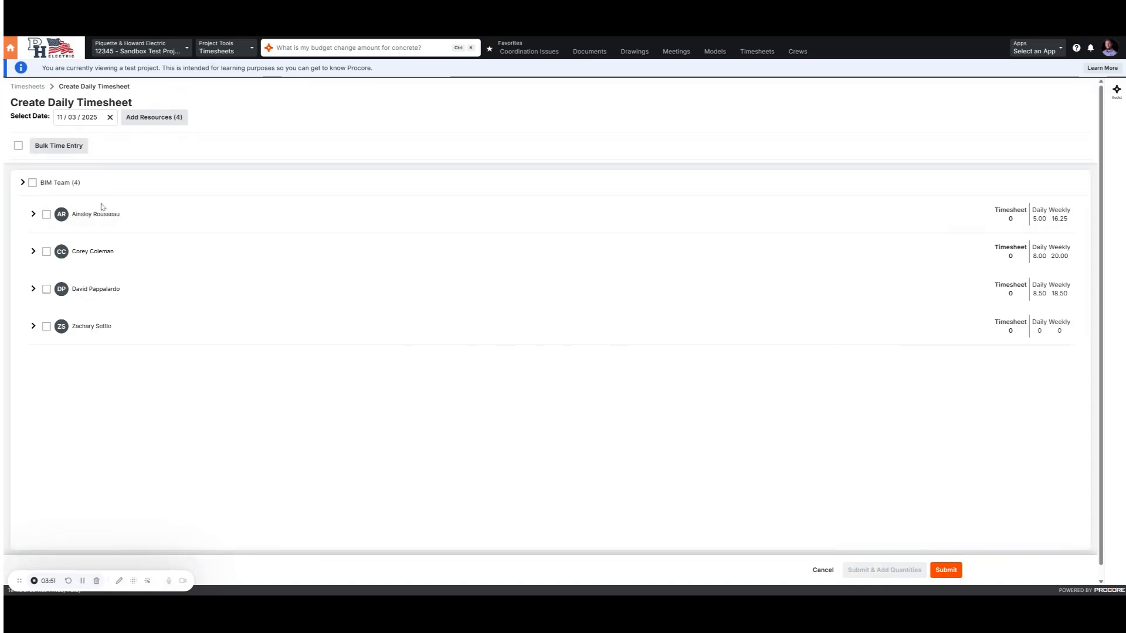
{"action": "left_click", "coordinate": [23, 182]}
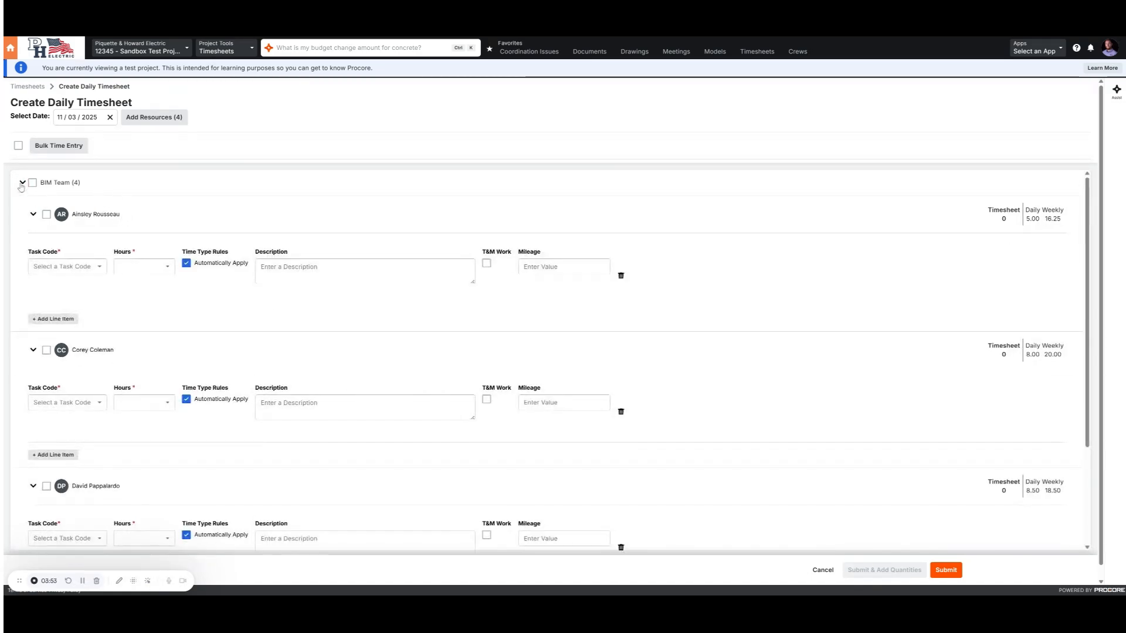
Set the first crew member's time entry to task code 01-000.L Travel.Labor with 3.25 hours
{"action": "left_click", "coordinate": [65, 272]}
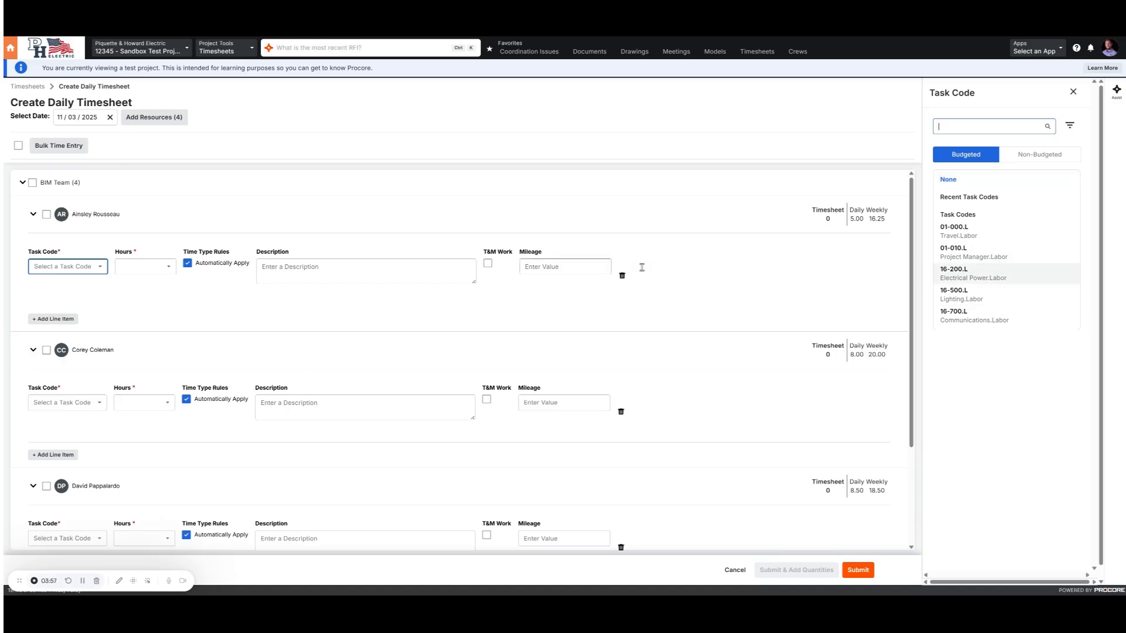
{"action": "left_click", "coordinate": [982, 229]}
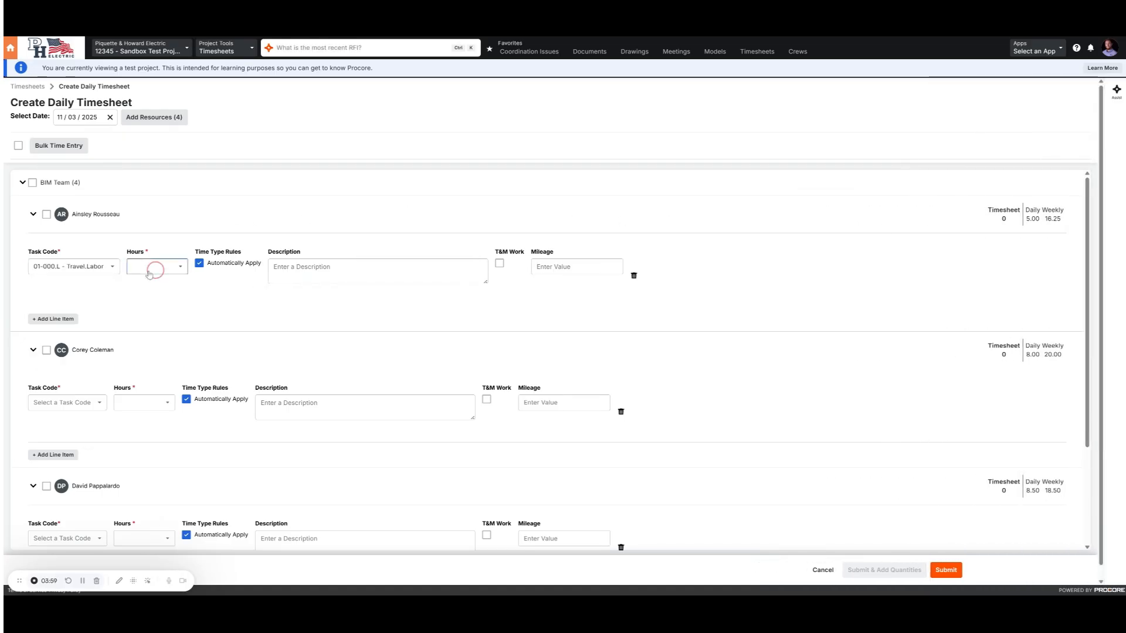
{"action": "left_click", "coordinate": [149, 271]}
{"action": "left_click", "coordinate": [170, 471]}
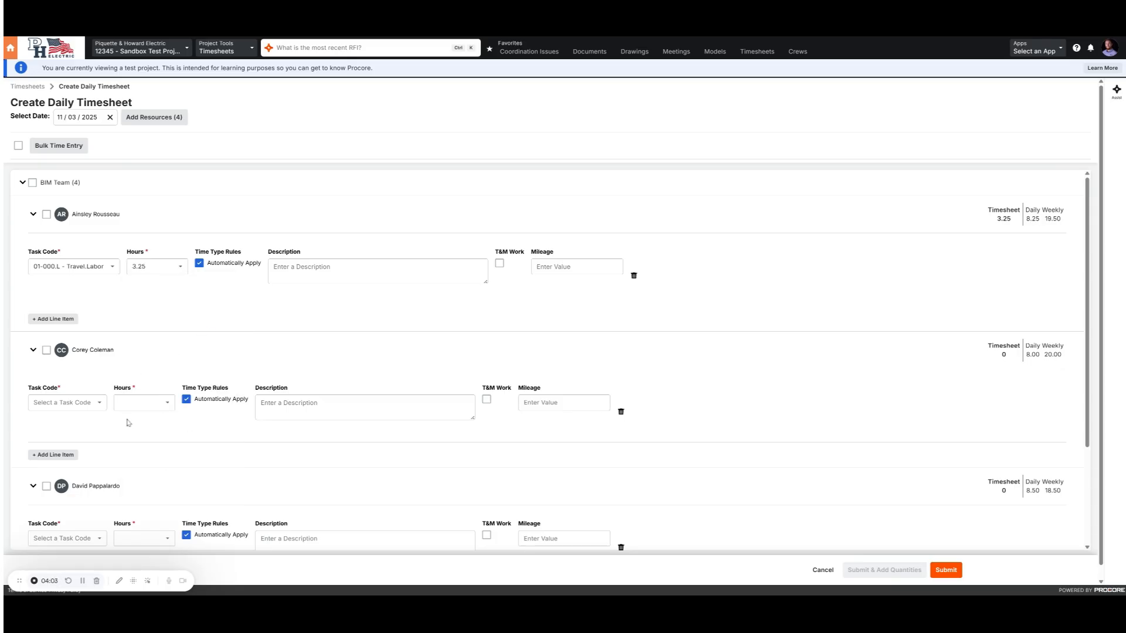
Start a bulk time entry for all BIM Team members with task code 01-010.L Project Manager.Labor and 6.00 hours
{"action": "left_click", "coordinate": [19, 146]}
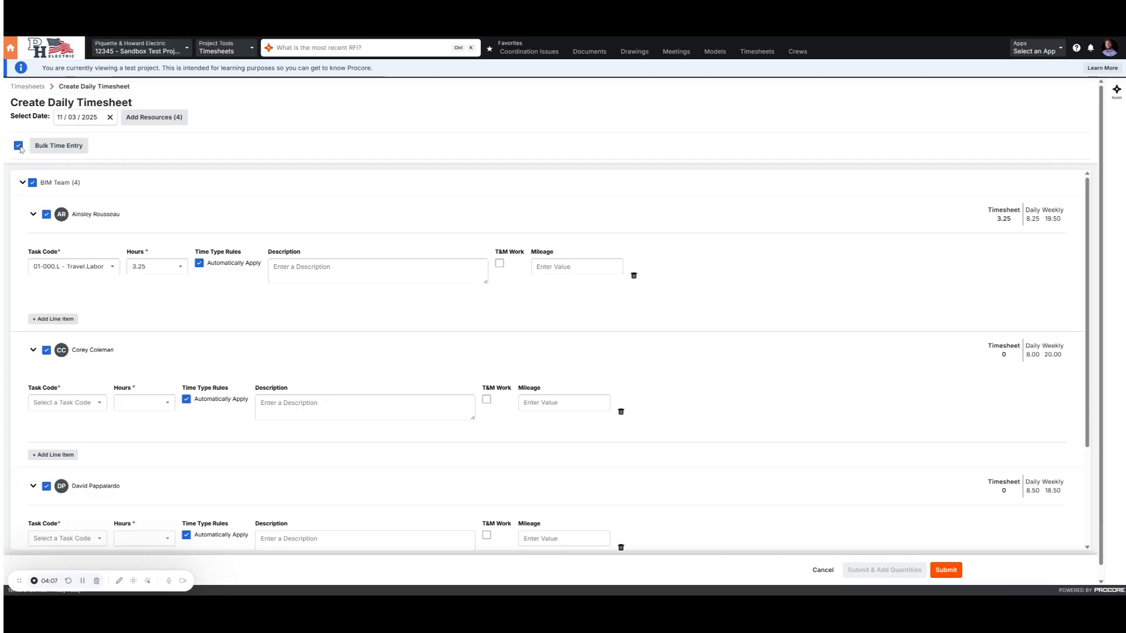
{"action": "left_click", "coordinate": [69, 150]}
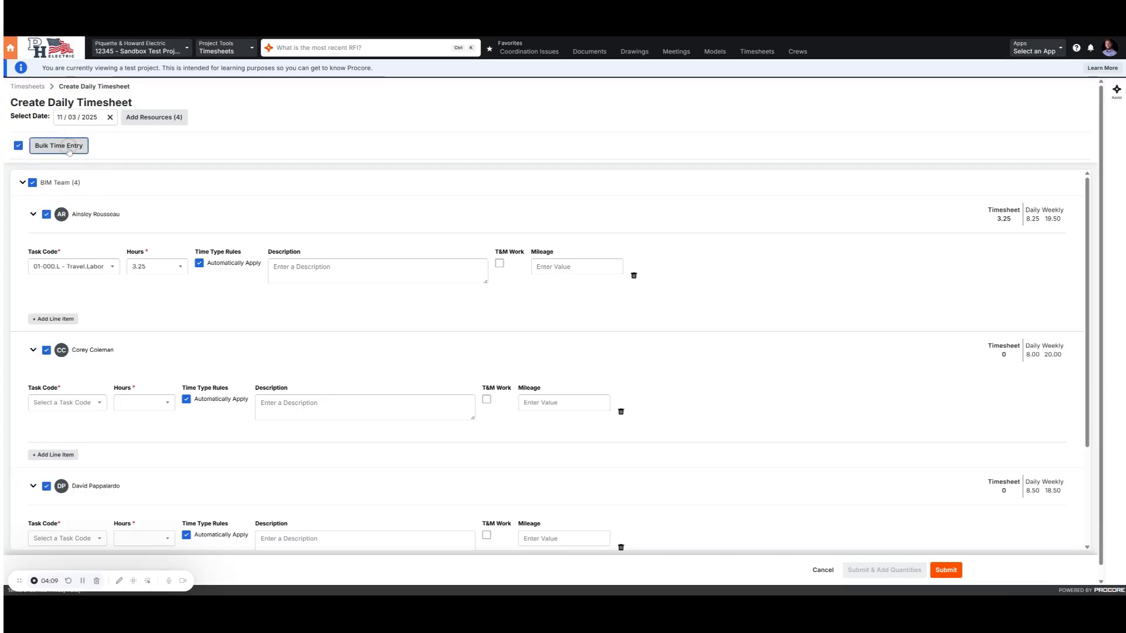
{"action": "left_click", "coordinate": [73, 214]}
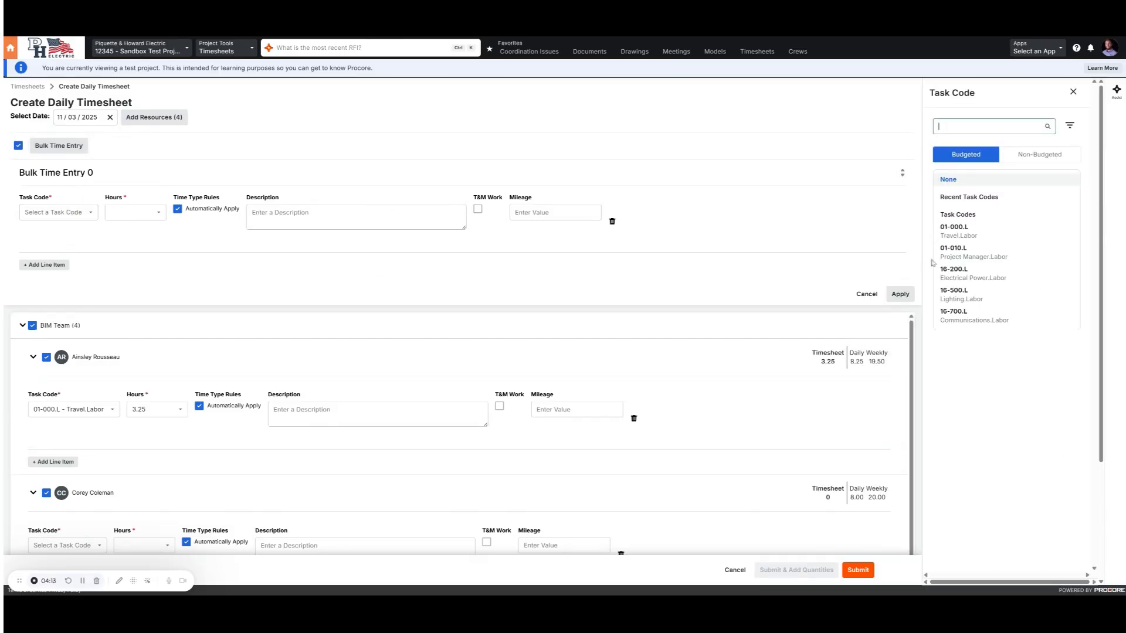
{"action": "left_click", "coordinate": [989, 259]}
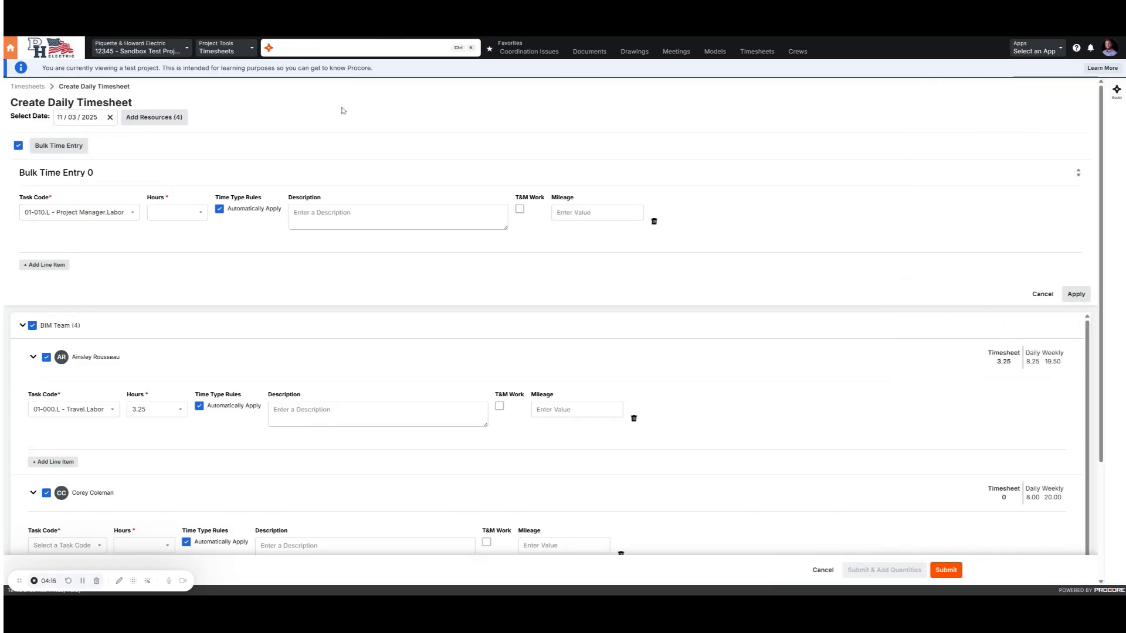
{"action": "left_click", "coordinate": [194, 212]}
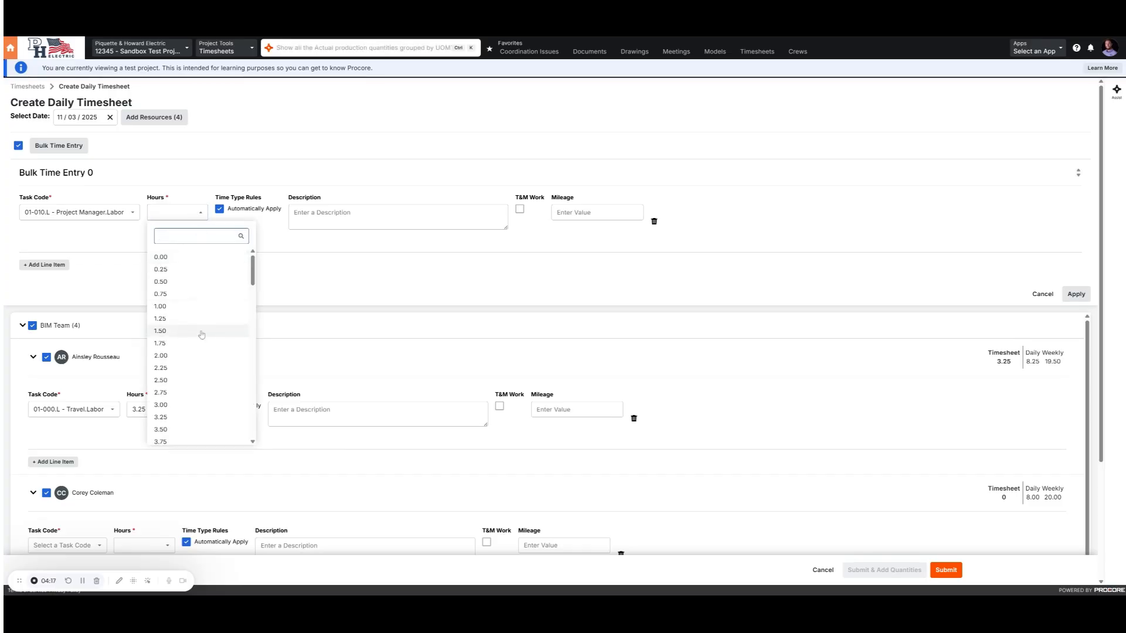
{"action": "scroll", "coordinate": [194, 378], "scroll_direction": "down", "scroll_amount": 2}
{"action": "scroll", "coordinate": [194, 380], "scroll_direction": "down", "scroll_amount": 3}
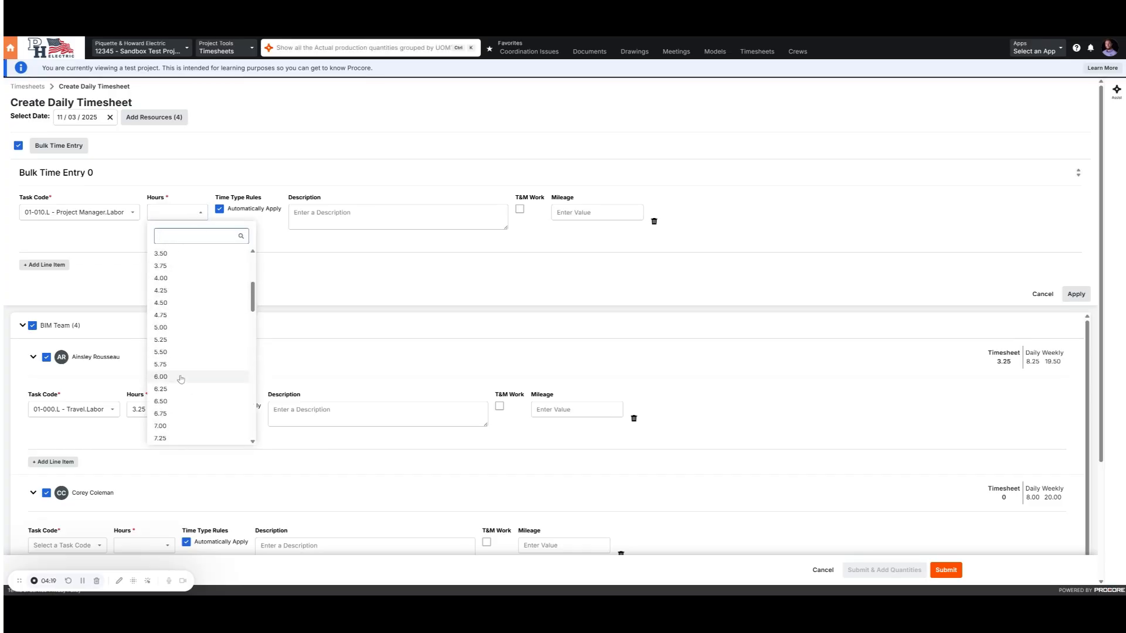
{"action": "left_click", "coordinate": [183, 380]}
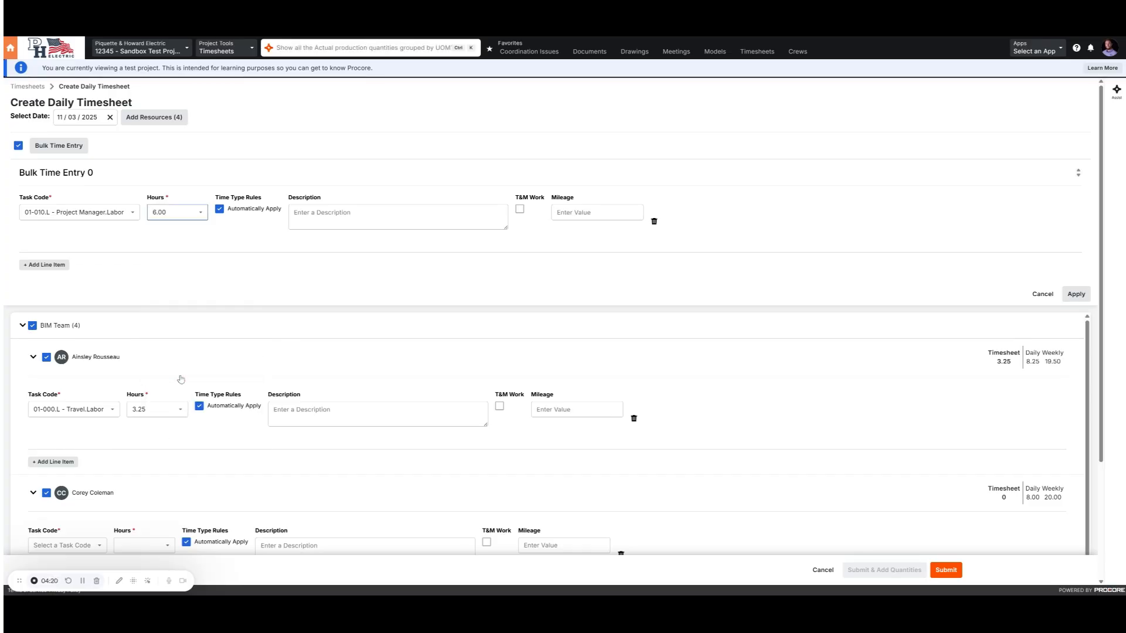
Turn off automatic time type rules in the bulk entry to view the time type options, and turn the rules back on
{"action": "left_click", "coordinate": [220, 210]}
{"action": "left_click", "coordinate": [328, 214]}
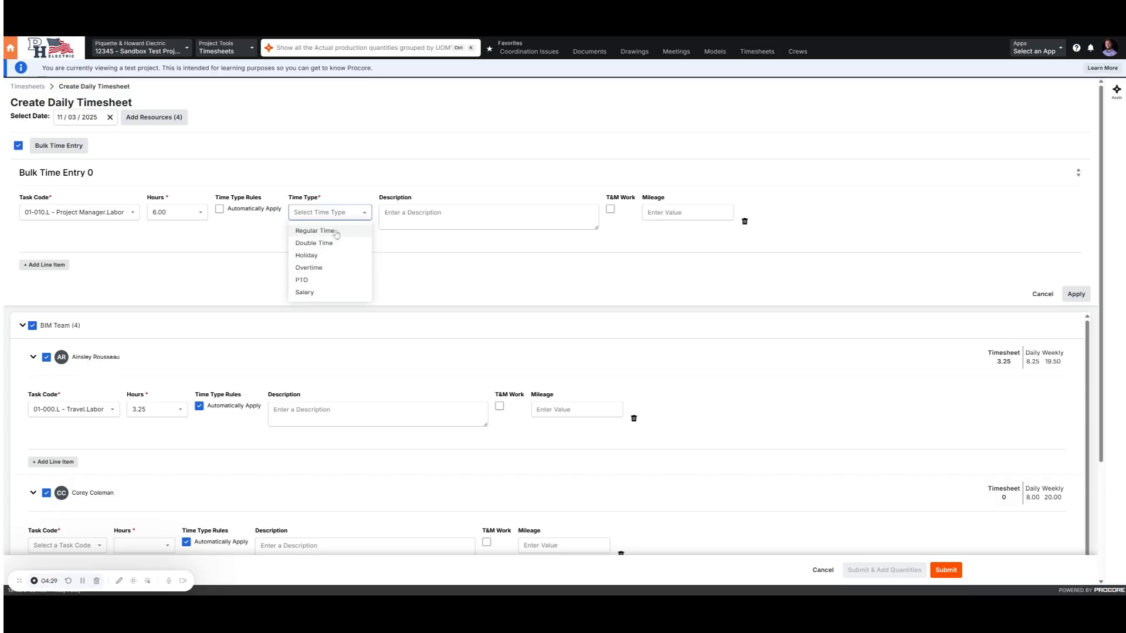
{"action": "left_click", "coordinate": [220, 209]}
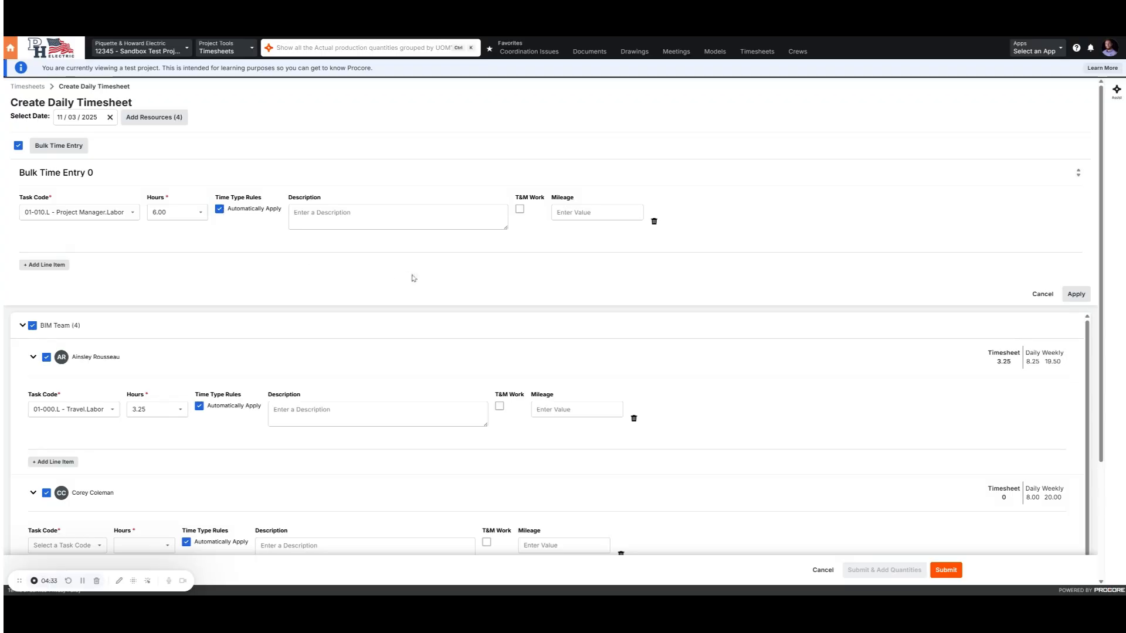
Apply the bulk time entry to all selected crew members and submit the daily timesheet
{"action": "left_click", "coordinate": [1076, 294]}
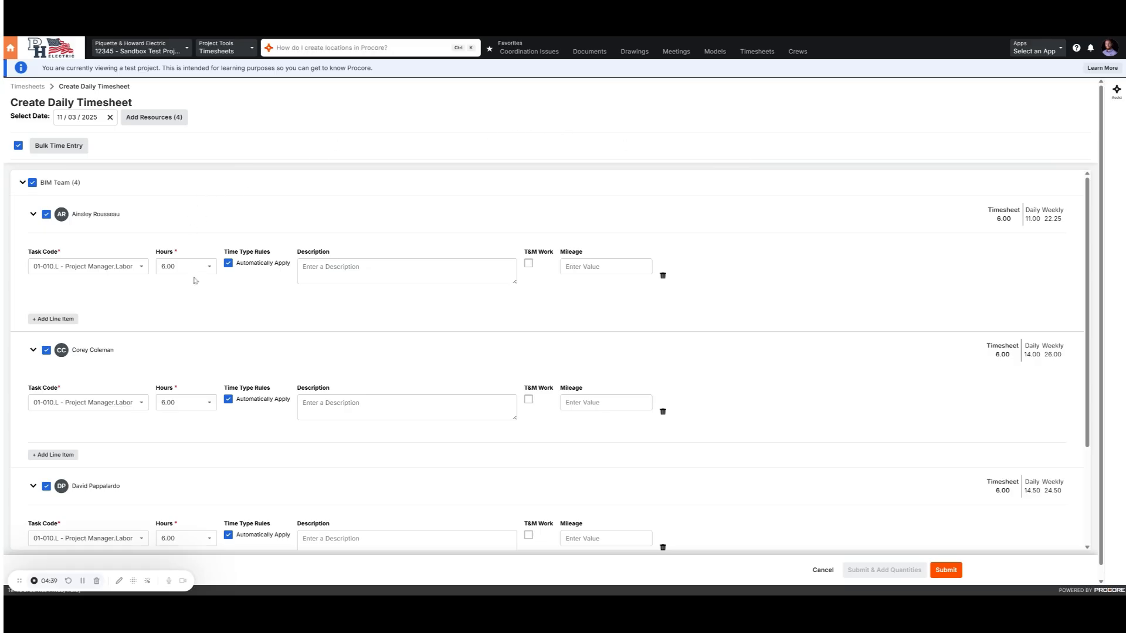
{"action": "scroll", "coordinate": [196, 357], "scroll_direction": "down", "scroll_amount": 3}
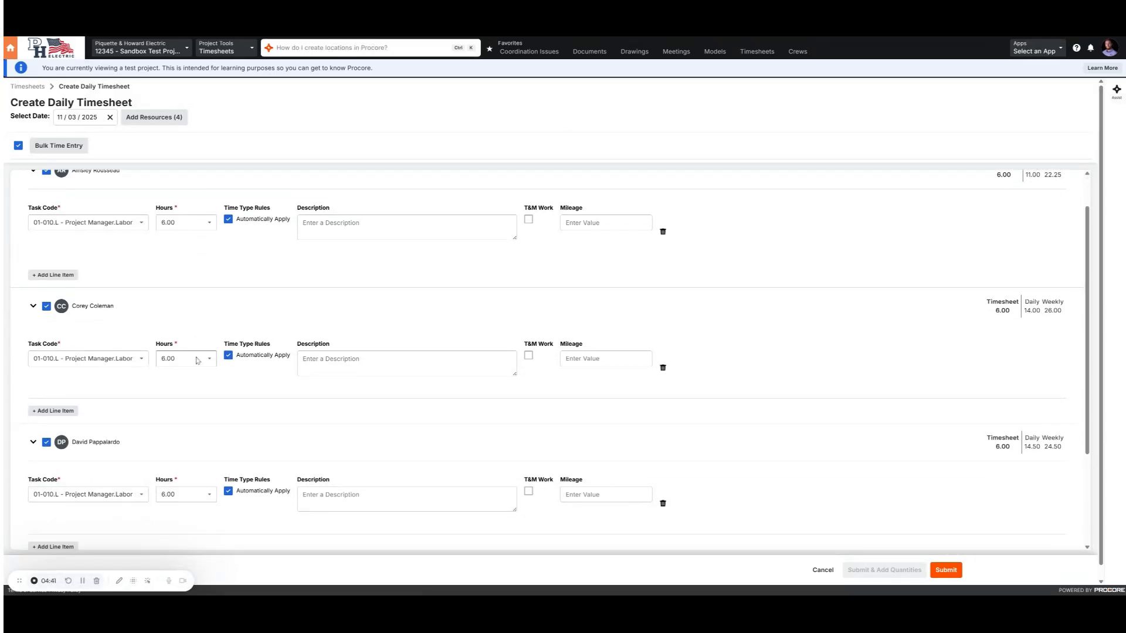
{"action": "scroll", "coordinate": [196, 361], "scroll_direction": "down", "scroll_amount": 3}
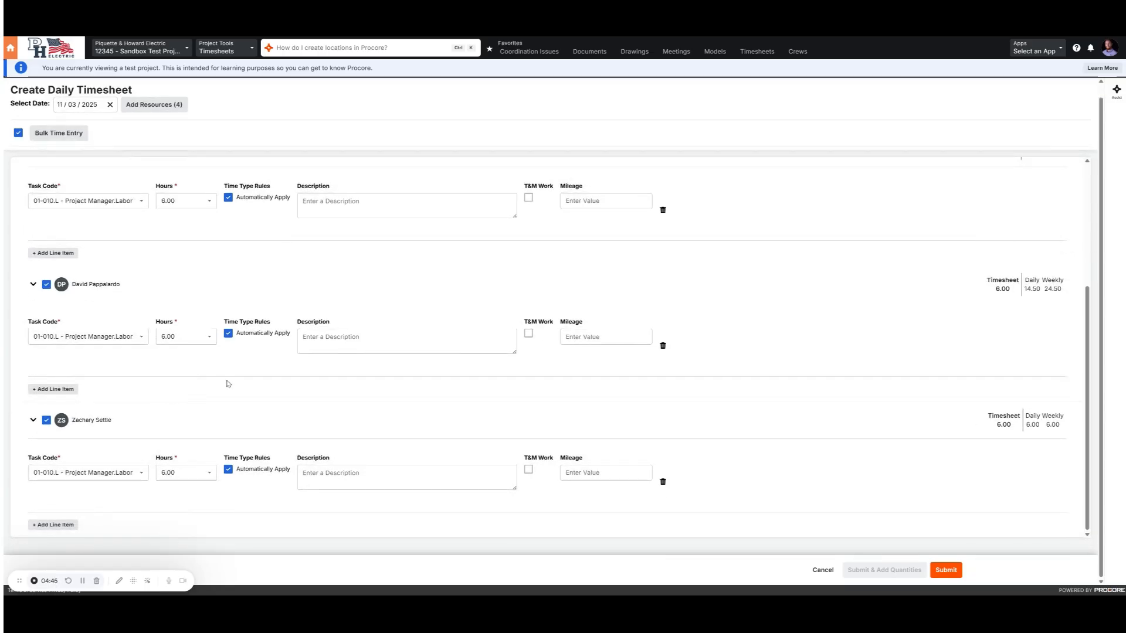
{"action": "left_click", "coordinate": [949, 571]}
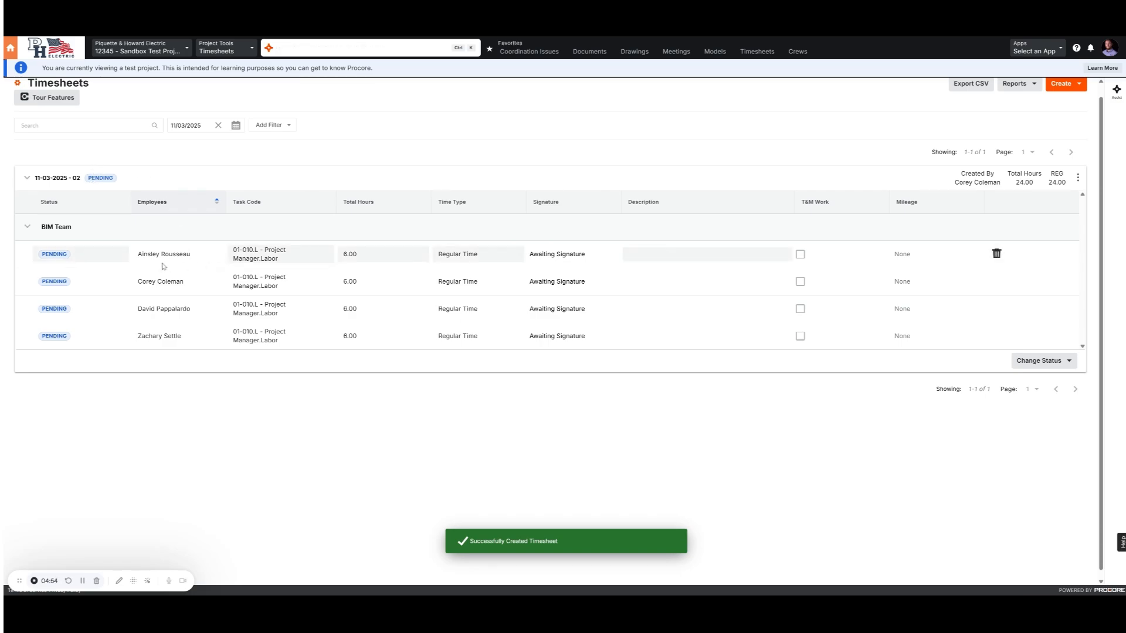
Change the first crew member's submitted time entry to task code 16-700.L Communications.Labor with 7.00 hours, keeping Regular Time
{"action": "left_click", "coordinate": [281, 256]}
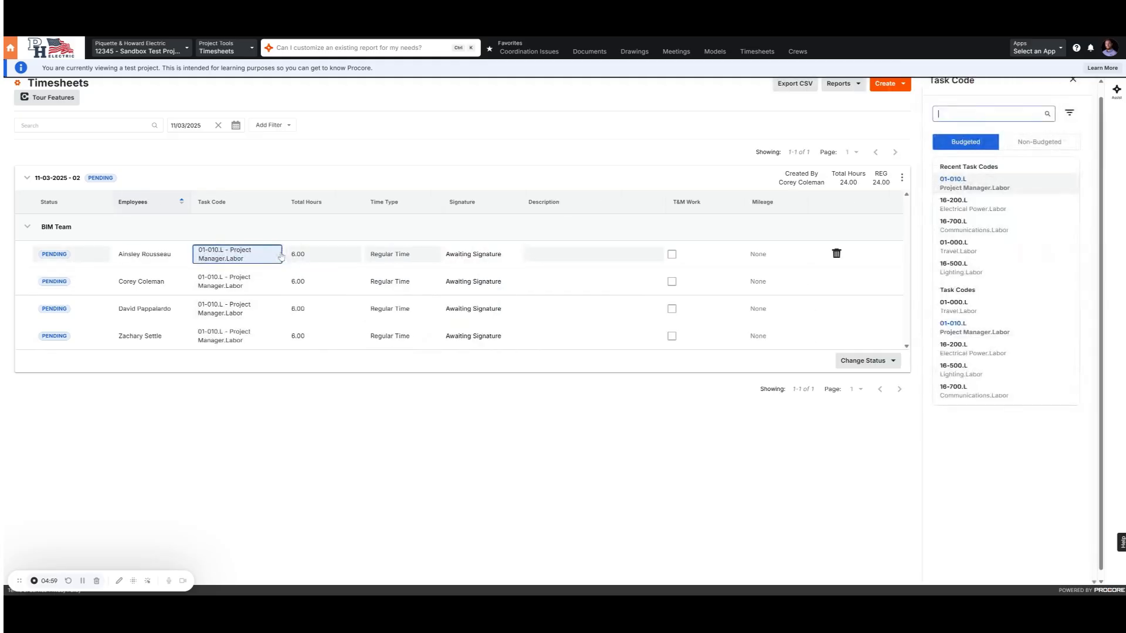
{"action": "left_click", "coordinate": [995, 227]}
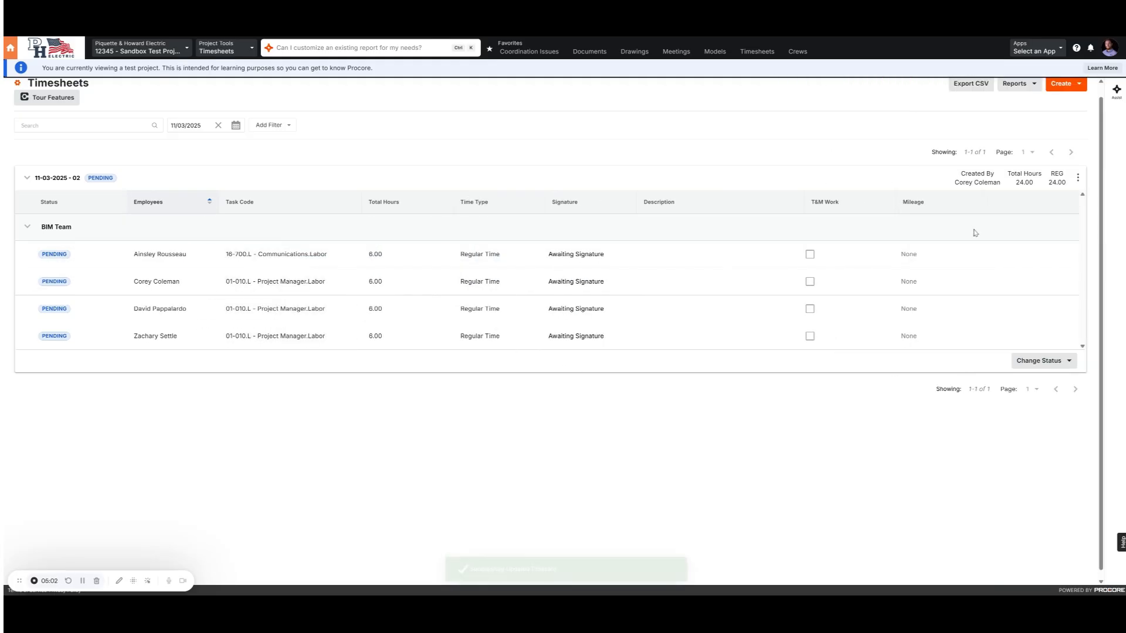
{"action": "left_click", "coordinate": [373, 255]}
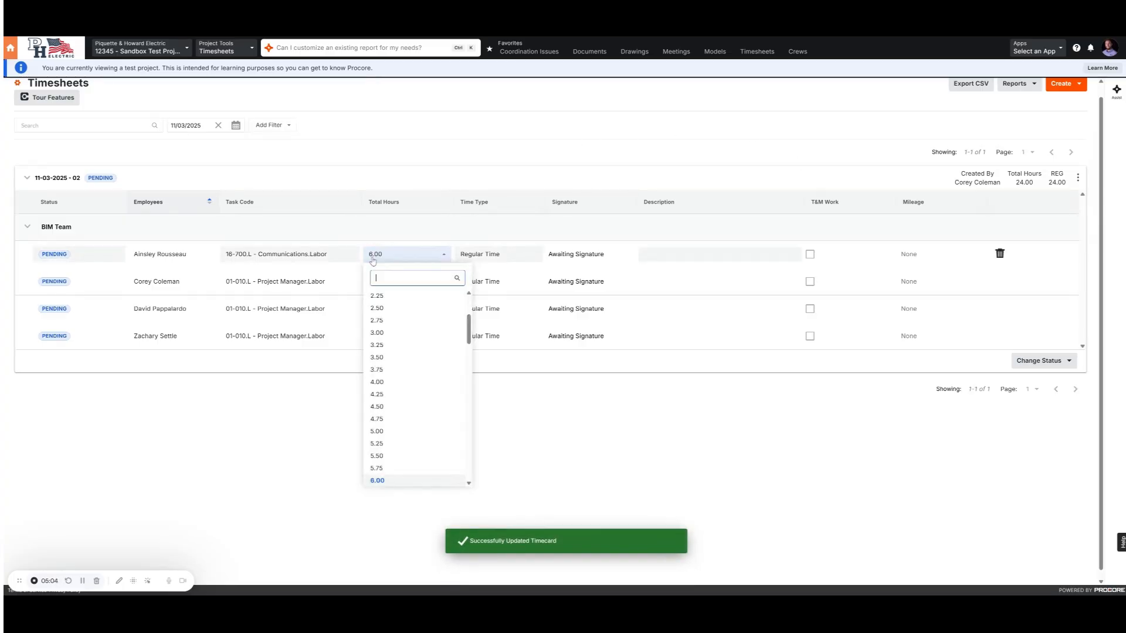
{"action": "scroll", "coordinate": [397, 462], "scroll_direction": "down", "scroll_amount": 1}
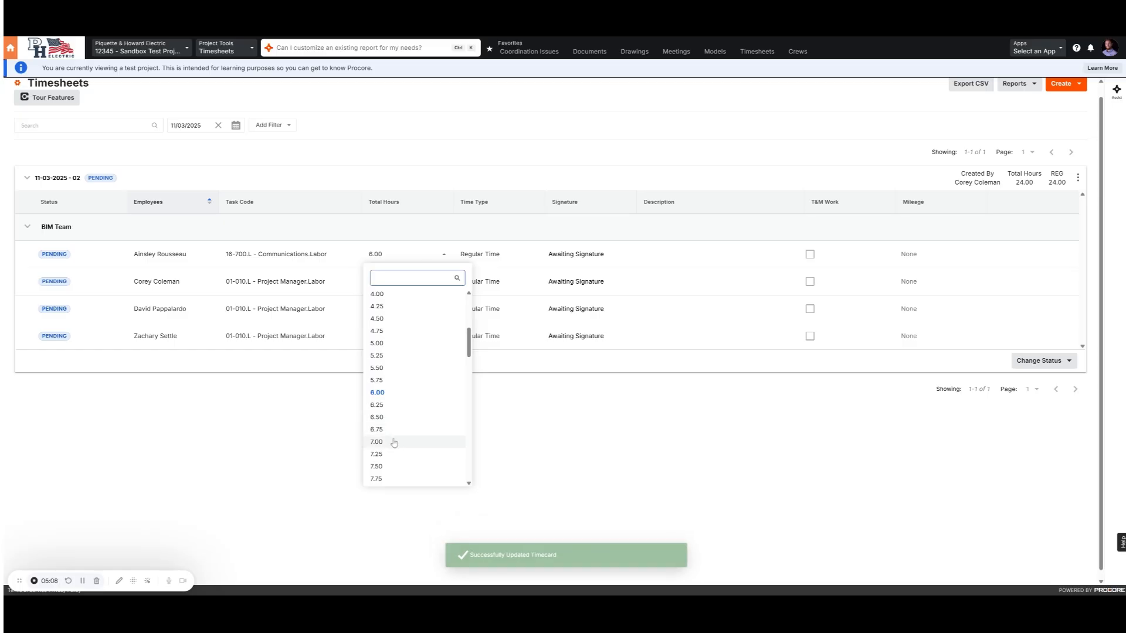
{"action": "left_click", "coordinate": [394, 444]}
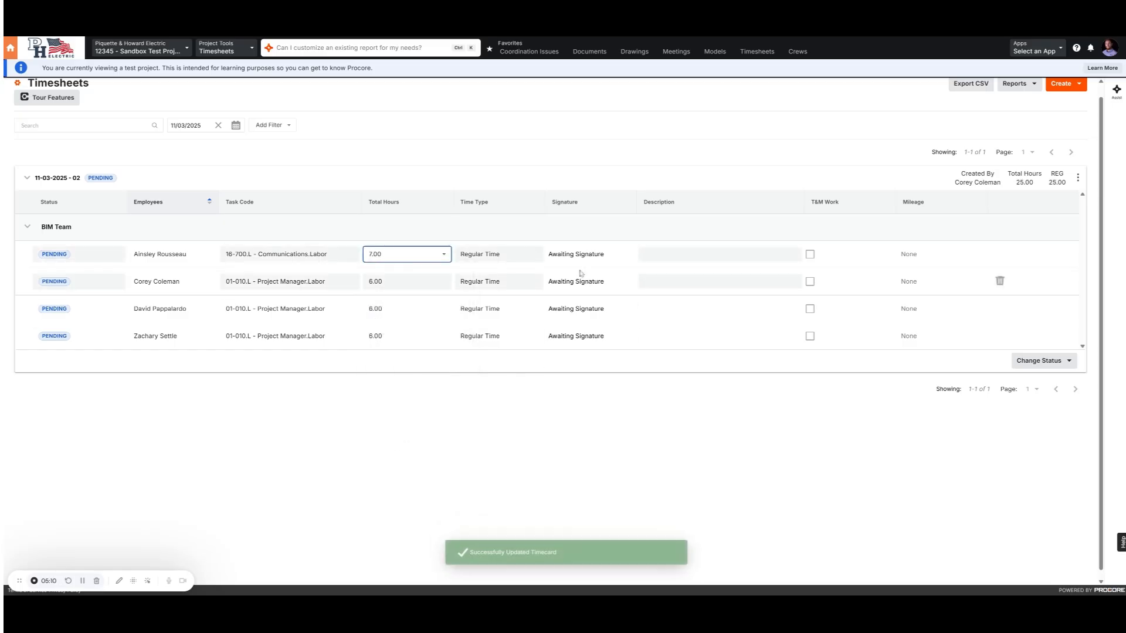
{"action": "left_click", "coordinate": [515, 256]}
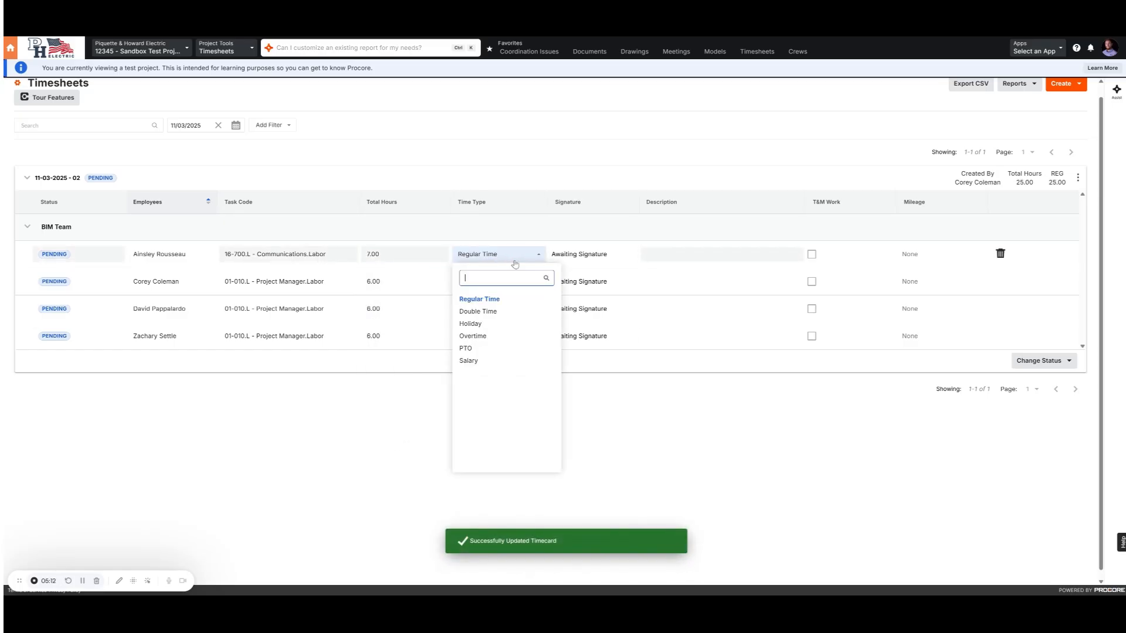
{"action": "left_click", "coordinate": [514, 262]}
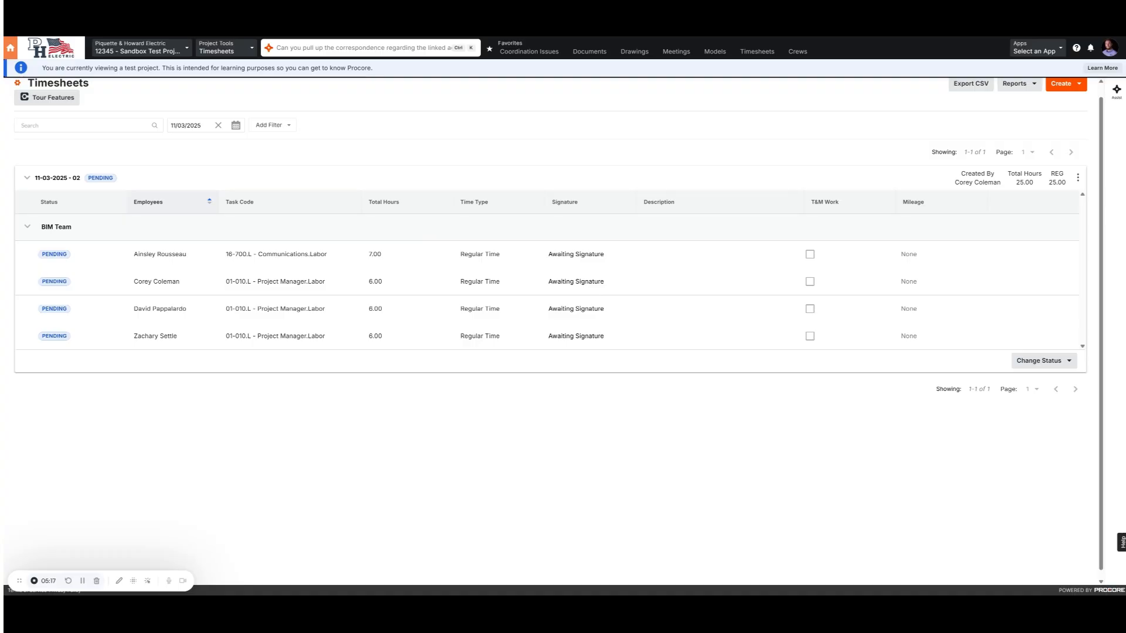
Set the timesheets date filter to 11/04/2025 and create a daily timesheet from the previous timesheet
{"action": "left_click", "coordinate": [206, 126]}
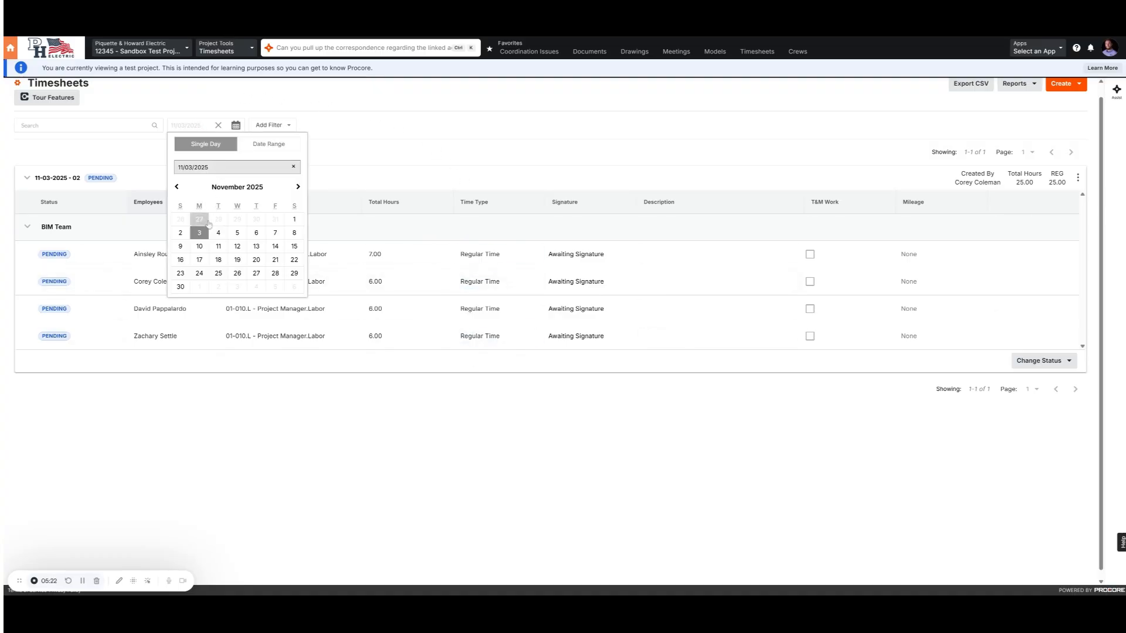
{"action": "left_click", "coordinate": [219, 233]}
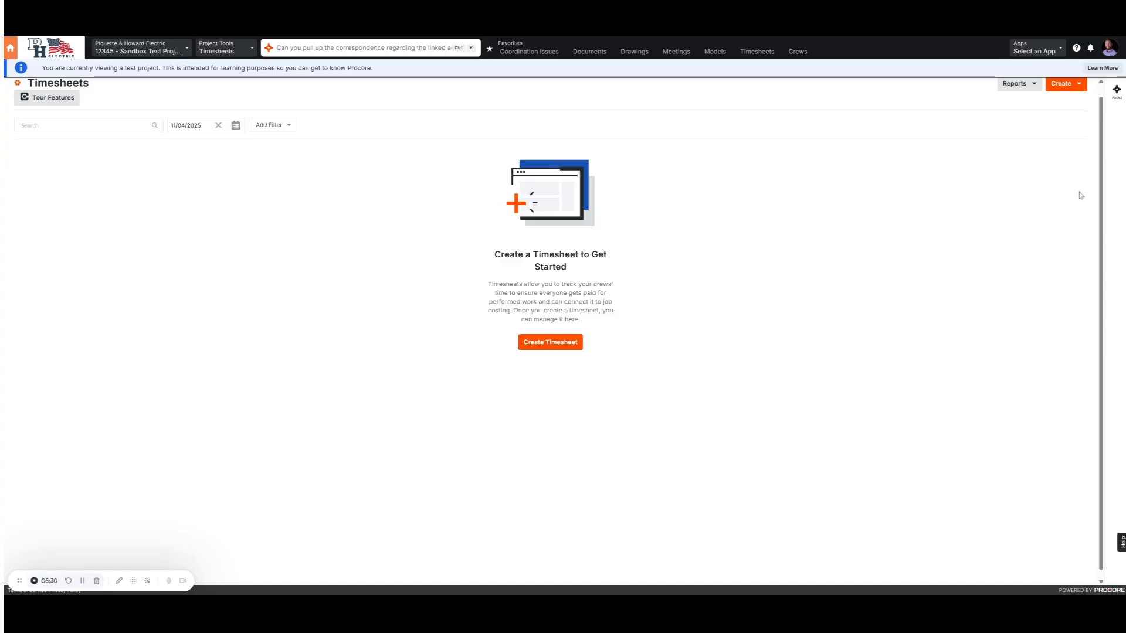
{"action": "scroll", "coordinate": [1058, 159], "scroll_direction": "up", "scroll_amount": 1}
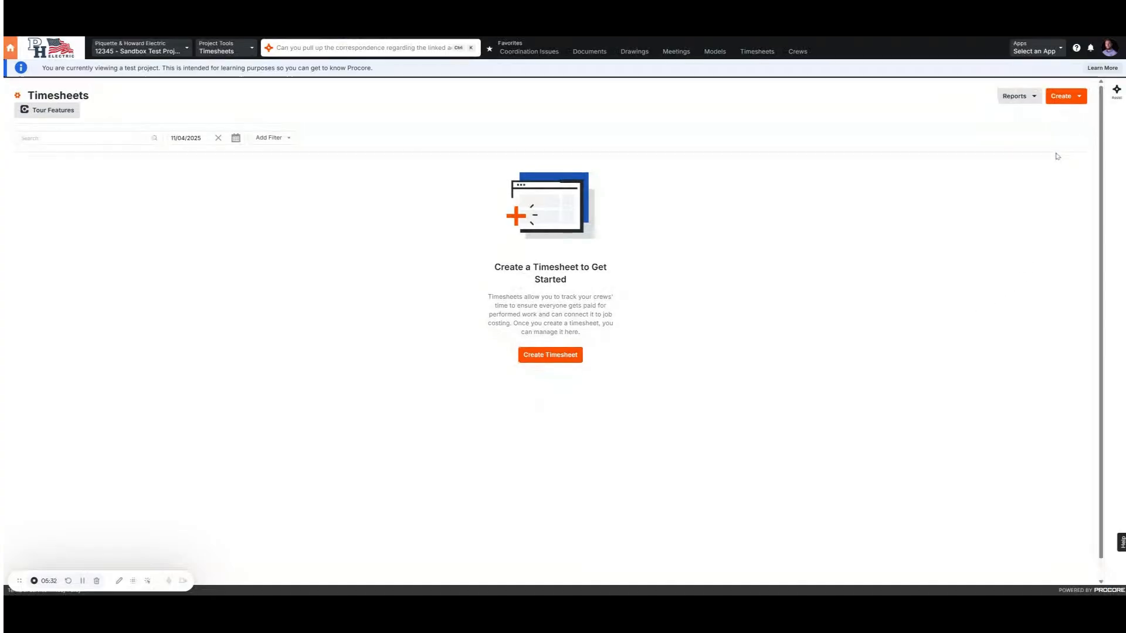
{"action": "left_click", "coordinate": [1062, 103]}
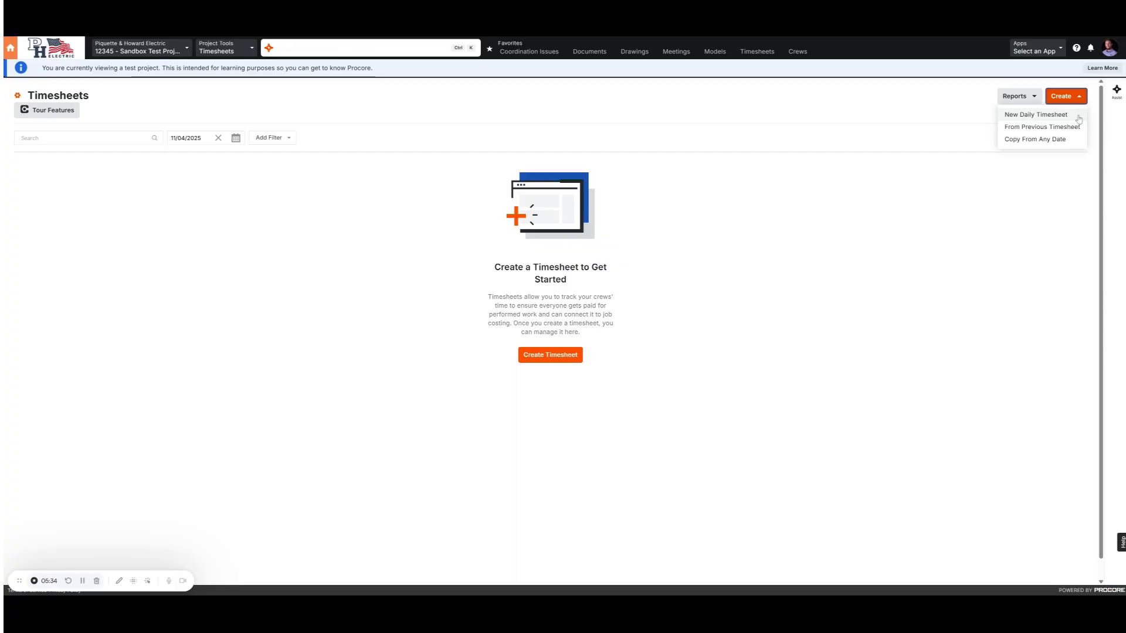
{"action": "left_click", "coordinate": [1046, 131]}
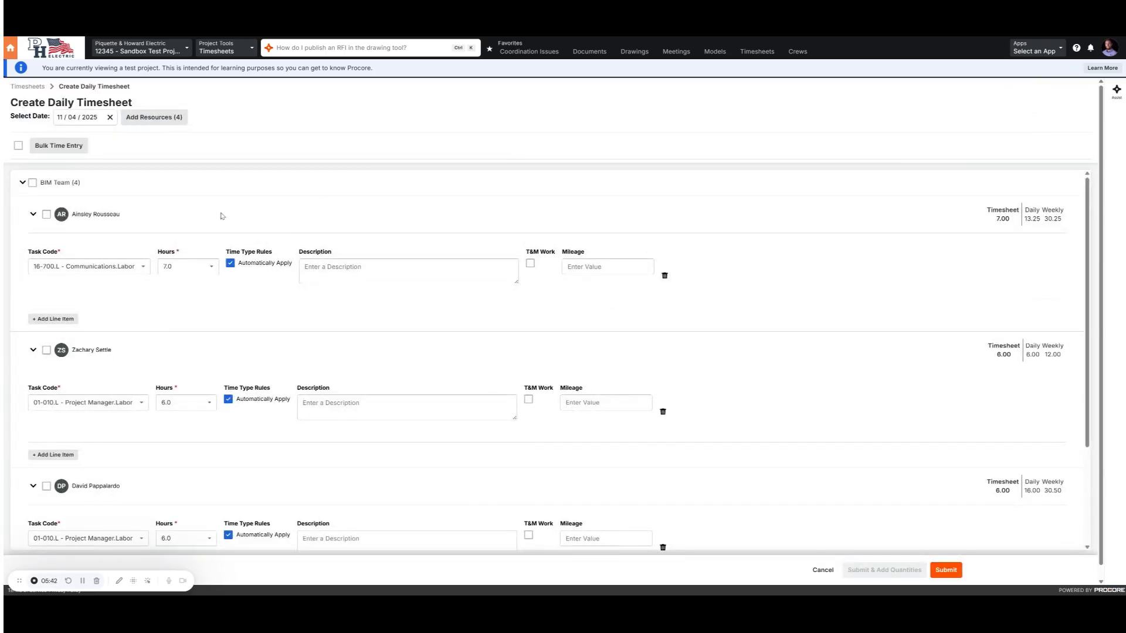
Review the copied crew entries and delete the second crew member's line item from the 11/04/2025 timesheet
{"action": "scroll", "coordinate": [206, 231], "scroll_direction": "down", "scroll_amount": 3}
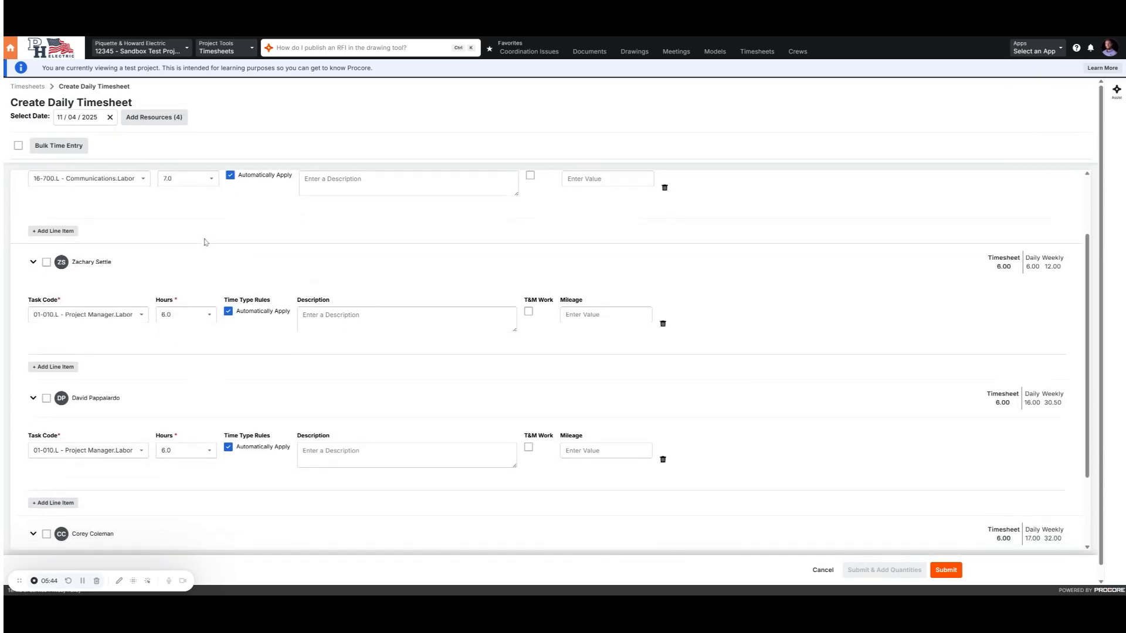
{"action": "scroll", "coordinate": [196, 301], "scroll_direction": "down", "scroll_amount": 1}
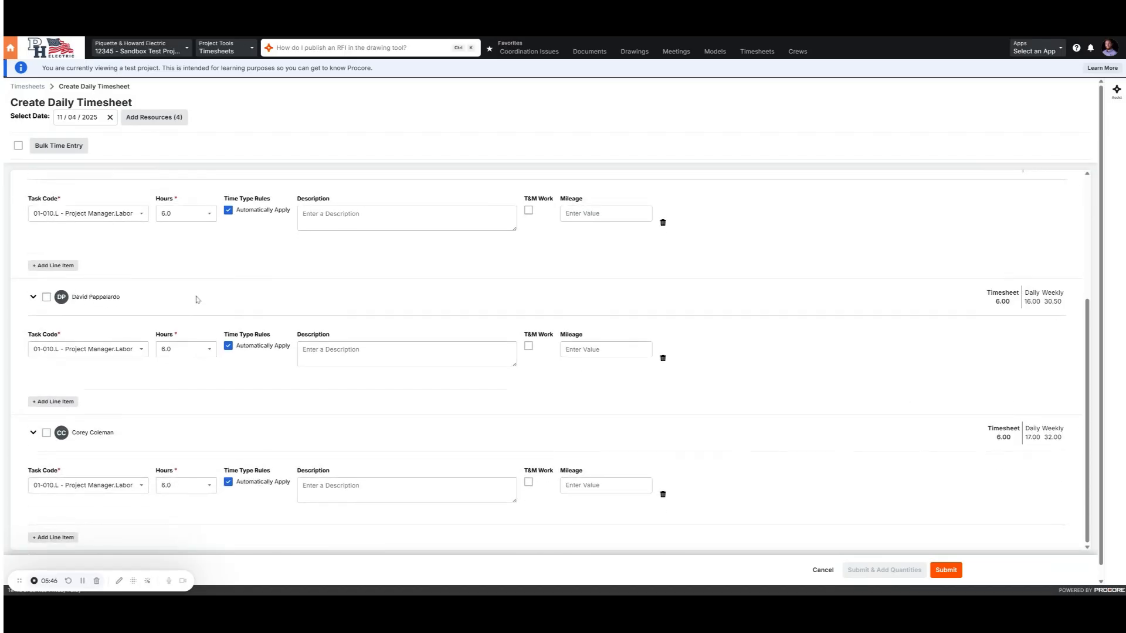
{"action": "scroll", "coordinate": [197, 300], "scroll_direction": "down", "scroll_amount": 1}
{"action": "scroll", "coordinate": [197, 302], "scroll_direction": "up", "scroll_amount": 4}
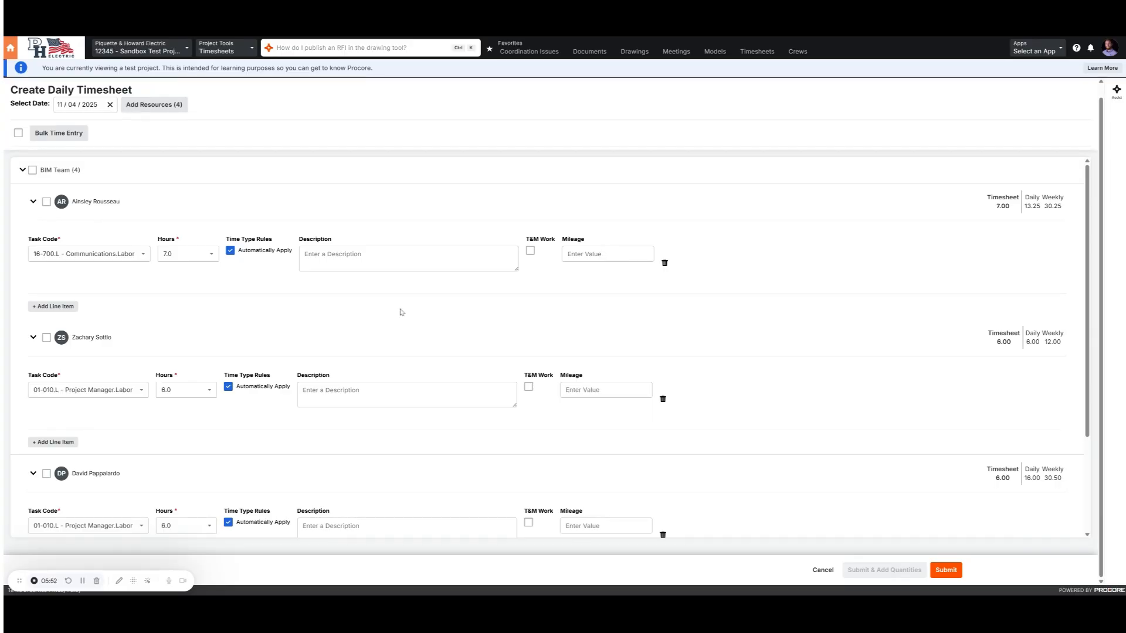
{"action": "left_click", "coordinate": [663, 399]}
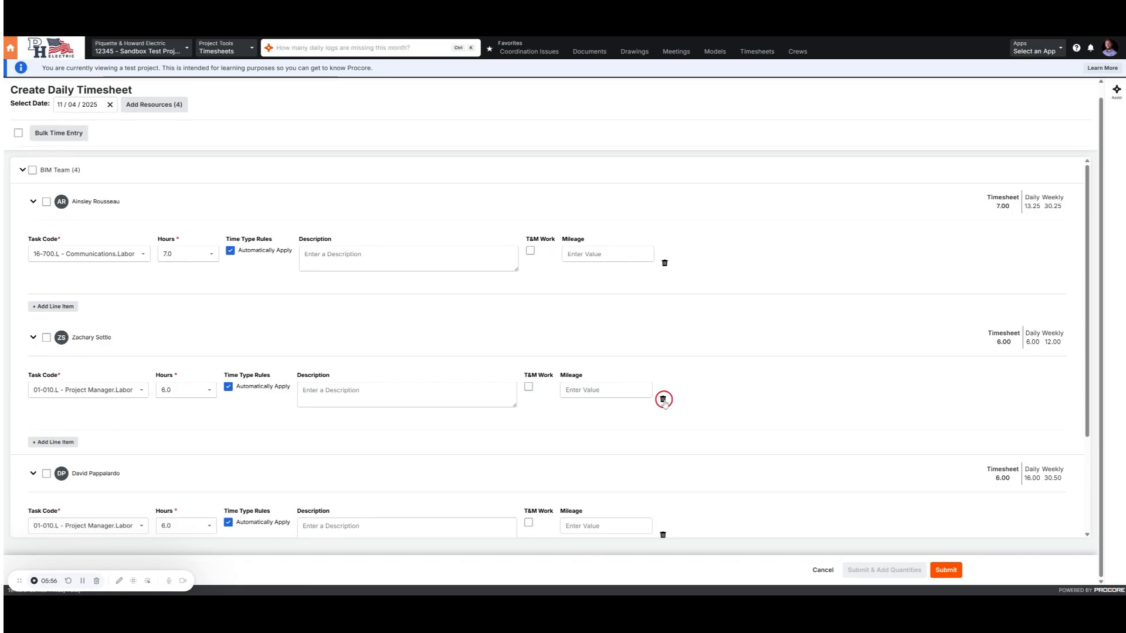
Add a line item for the first crew member with task code 16-200.L Electrical Power.Labor and 1.00 hours, and submit the 11/04/2025 timesheet
{"action": "scroll", "coordinate": [146, 275], "scroll_direction": "down", "scroll_amount": 2}
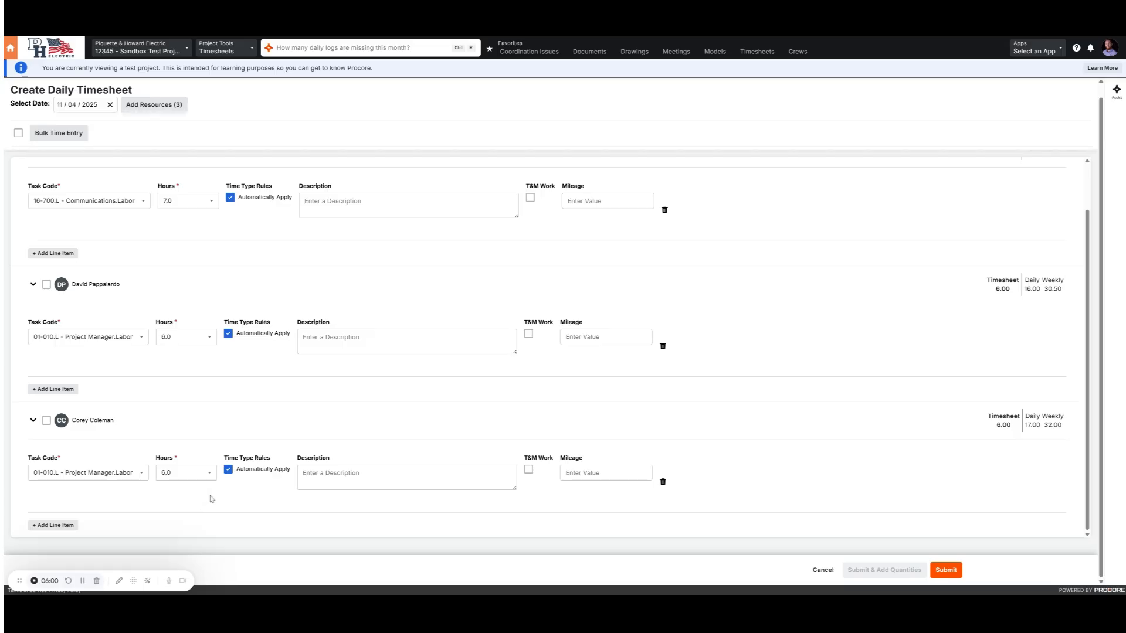
{"action": "scroll", "coordinate": [226, 395], "scroll_direction": "up", "scroll_amount": 2}
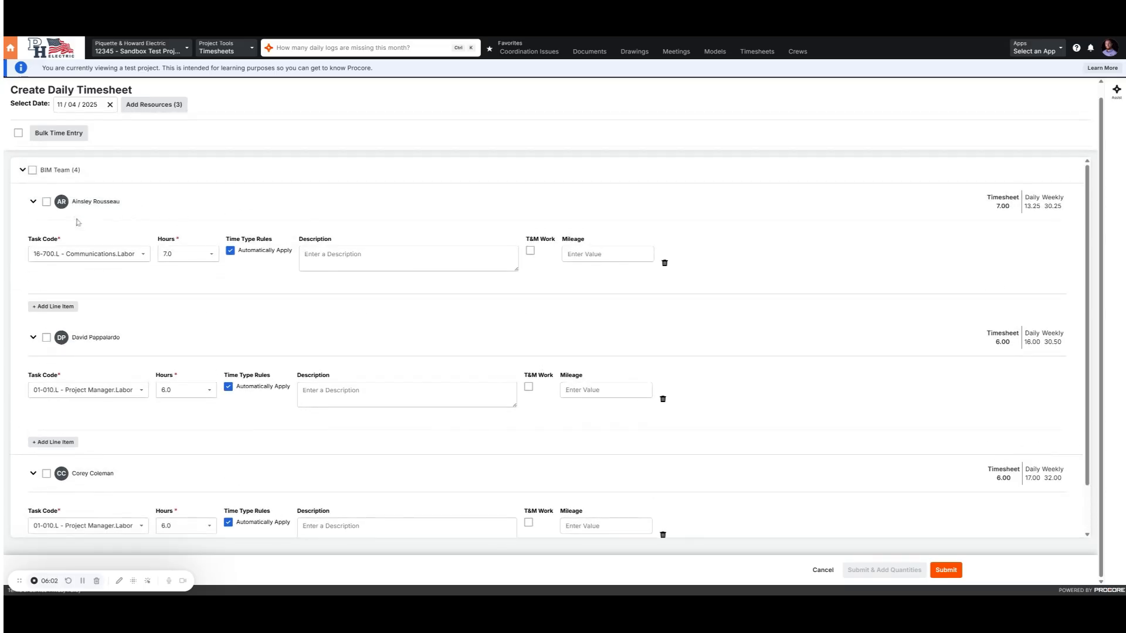
{"action": "left_click", "coordinate": [42, 304]}
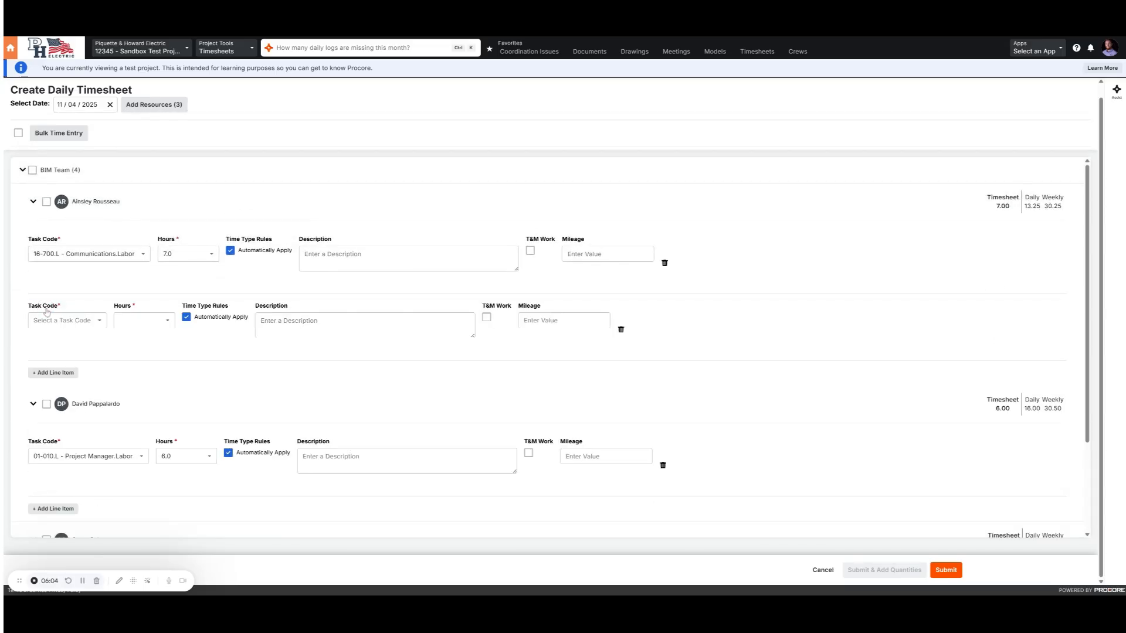
{"action": "left_click", "coordinate": [76, 327]}
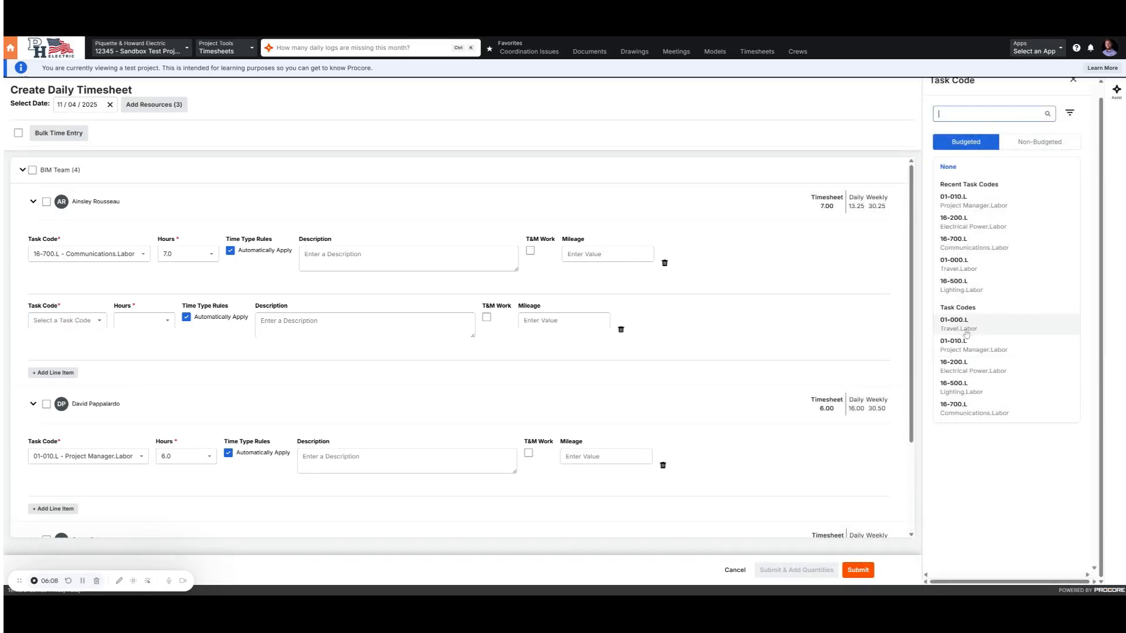
{"action": "left_click", "coordinate": [971, 367]}
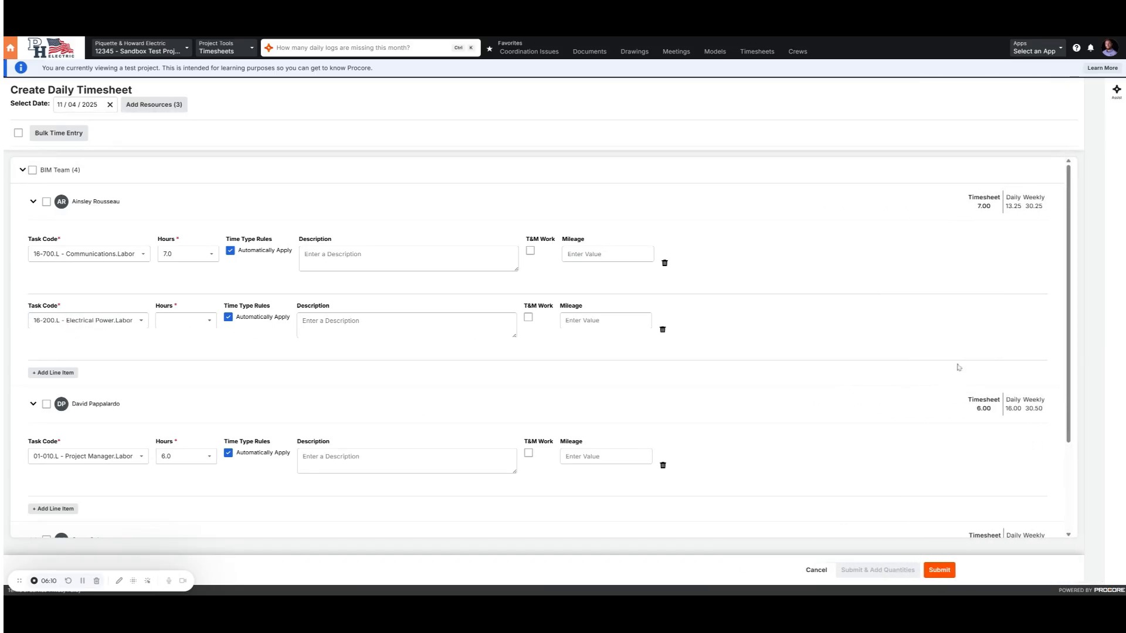
{"action": "left_click", "coordinate": [195, 321]}
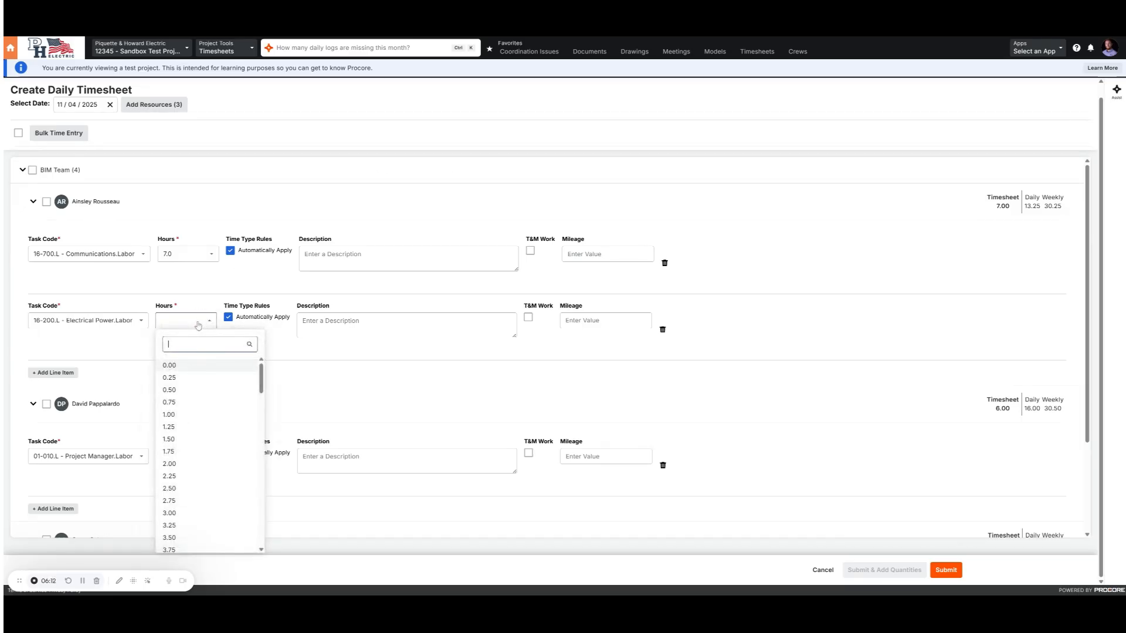
{"action": "left_click", "coordinate": [187, 416]}
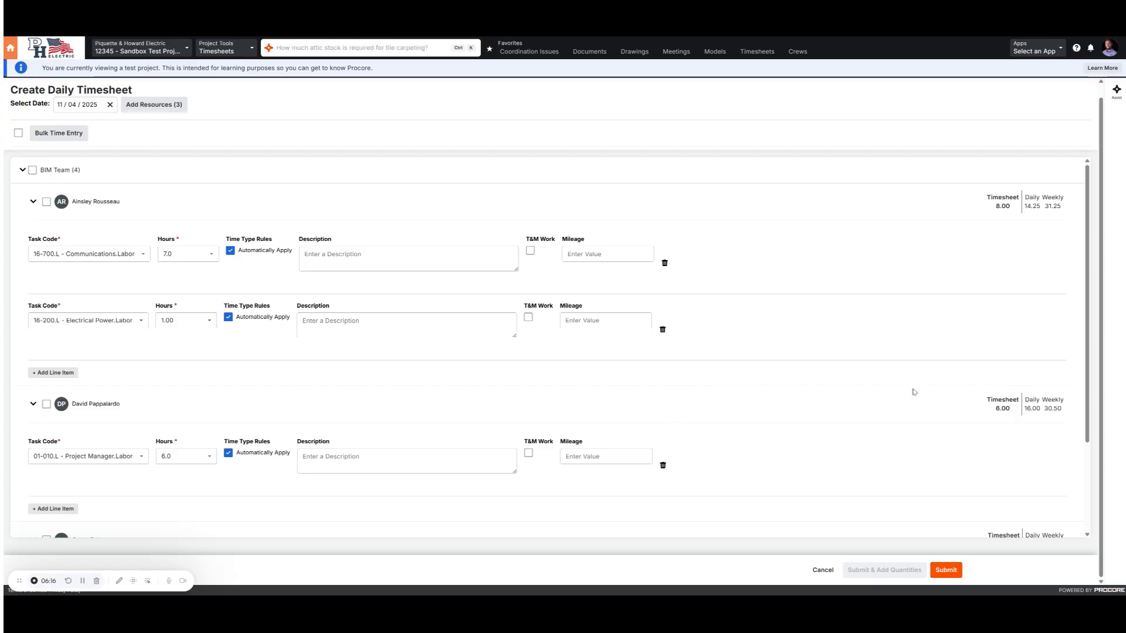
{"action": "left_click", "coordinate": [938, 570]}
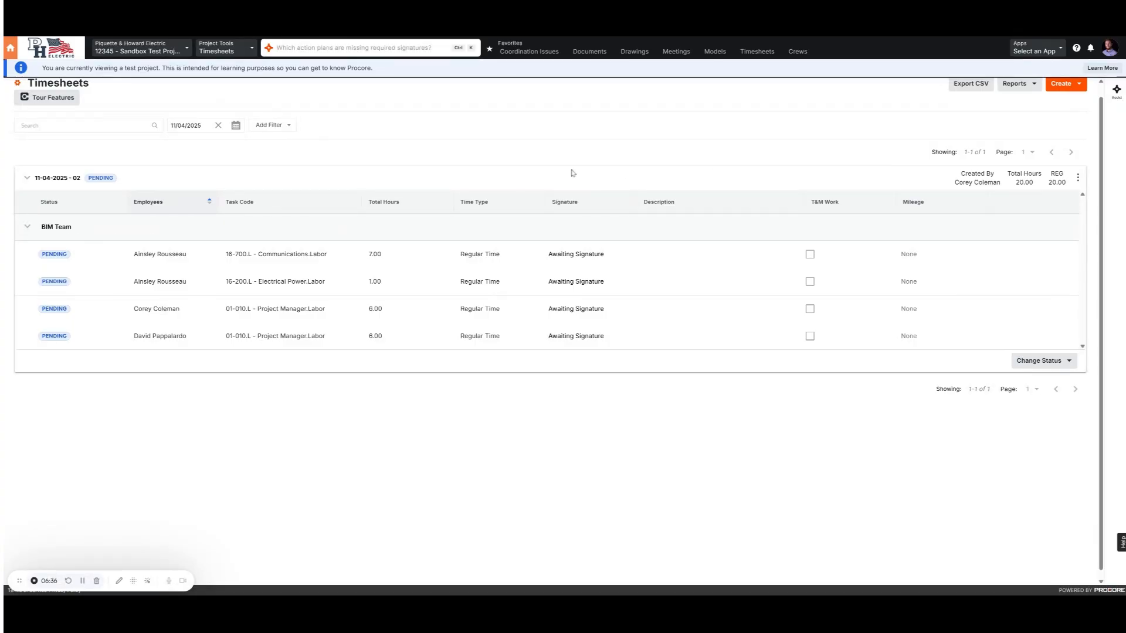
Set the timesheets date filter to 11/05/2025 and create a daily timesheet by copying the BIM Team timesheet from 11/03/2025
{"action": "left_click", "coordinate": [194, 126]}
{"action": "left_click", "coordinate": [237, 233]}
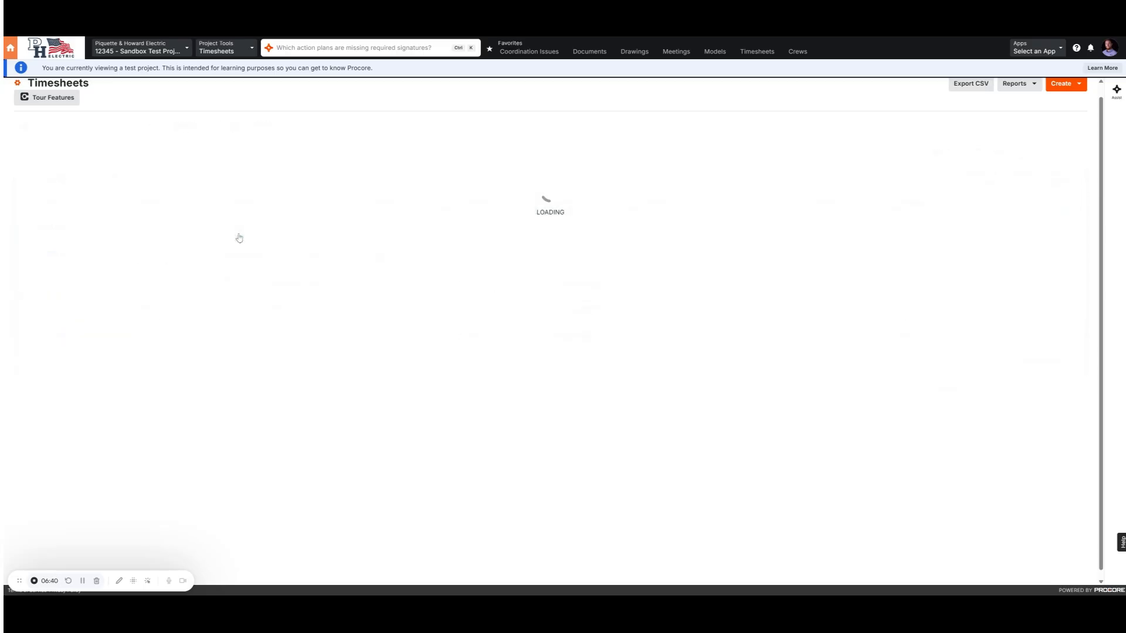
{"action": "left_click", "coordinate": [1066, 85]}
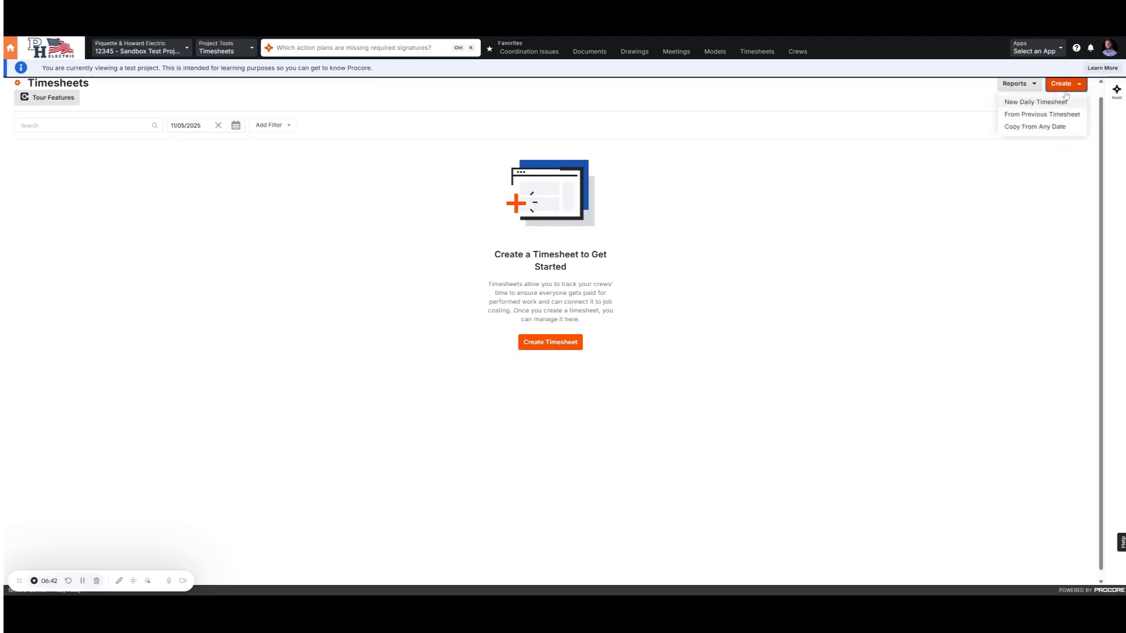
{"action": "left_click", "coordinate": [1060, 128]}
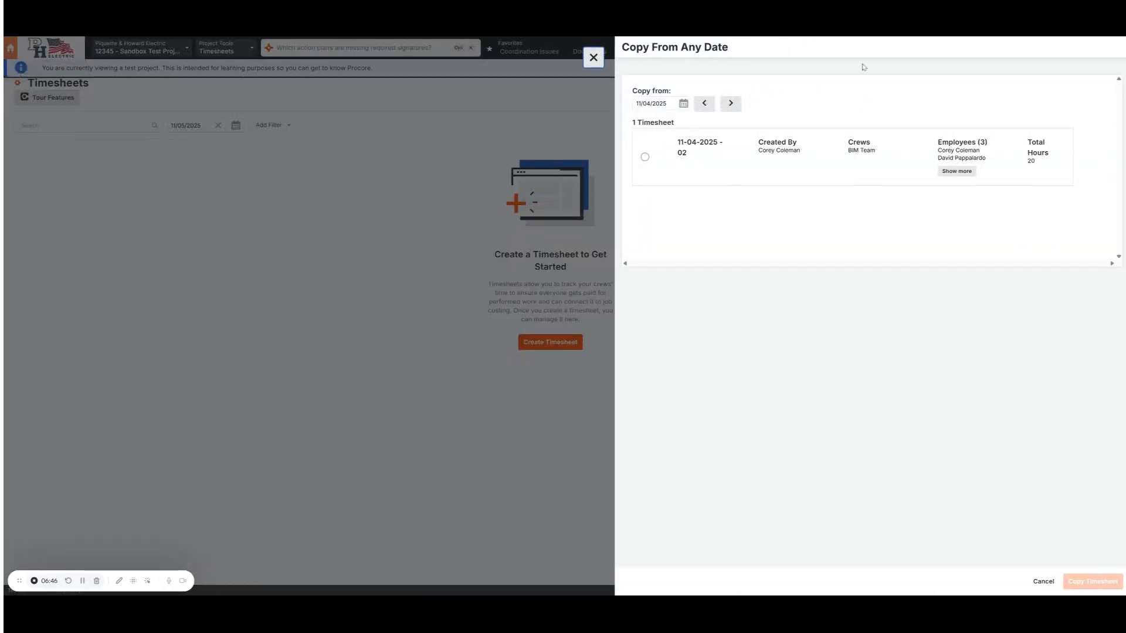
{"action": "left_click", "coordinate": [707, 104]}
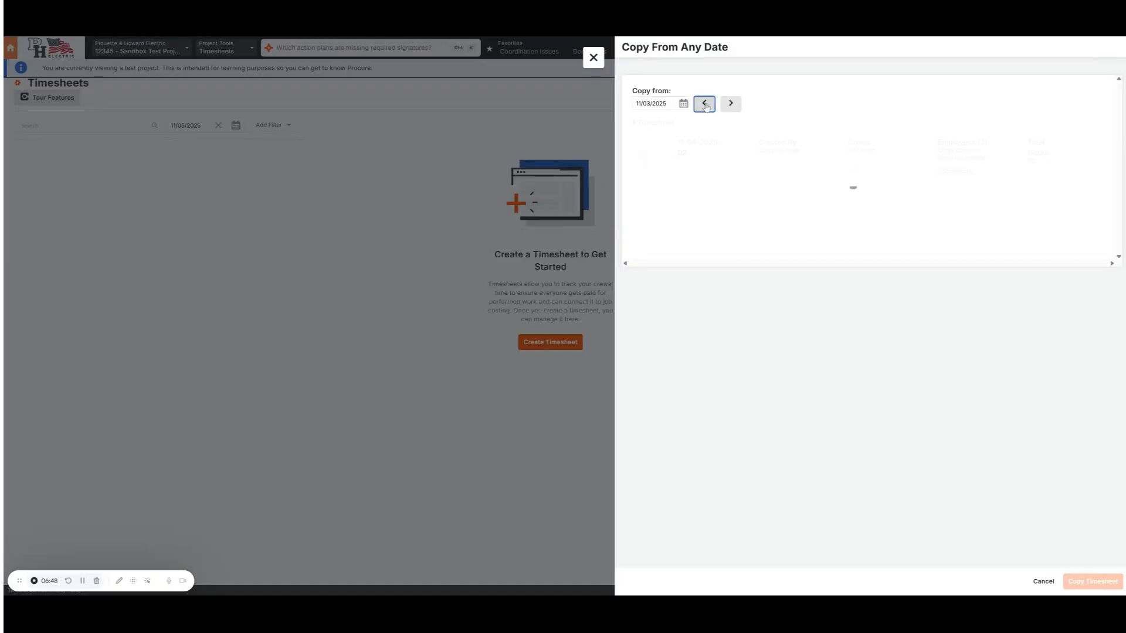
{"action": "left_click", "coordinate": [971, 172]}
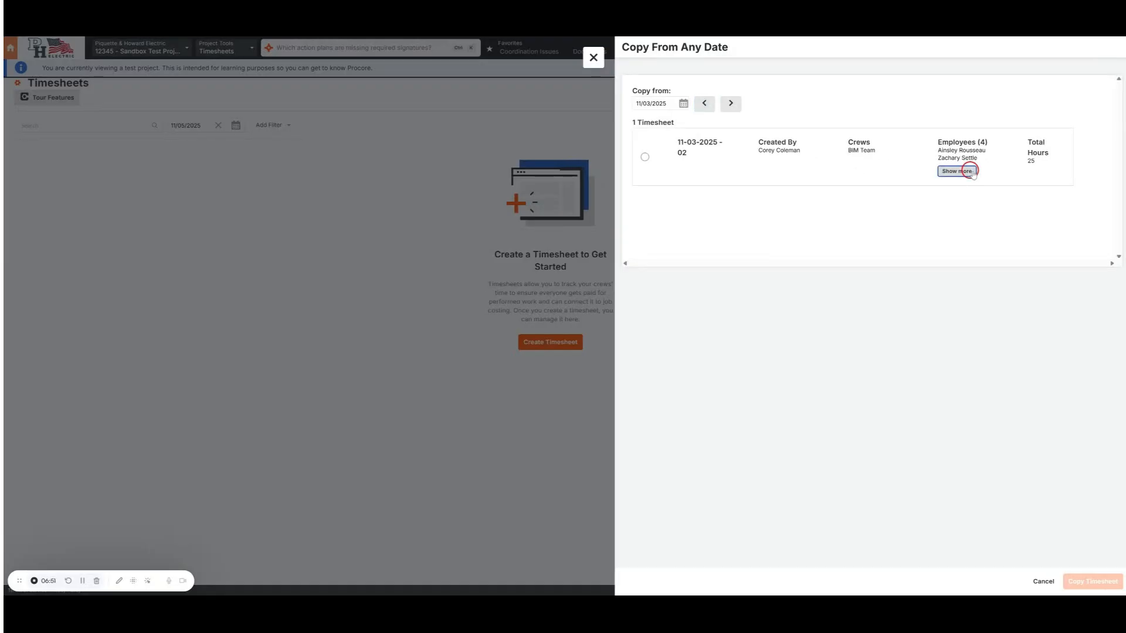
{"action": "left_click", "coordinate": [645, 165]}
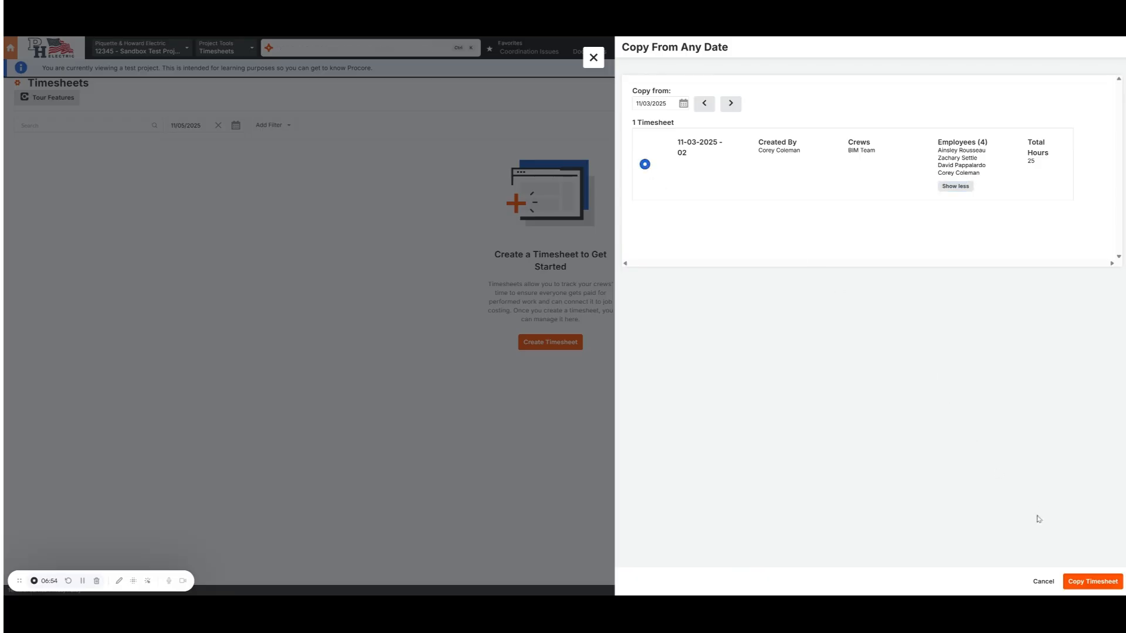
{"action": "left_click", "coordinate": [1093, 581]}
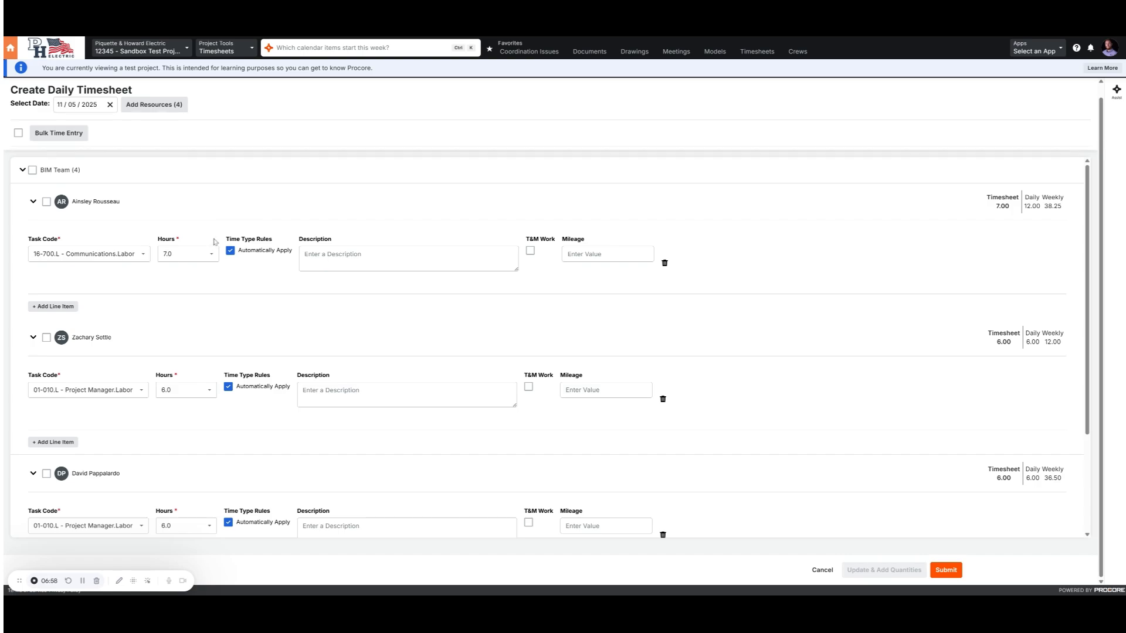
Submit the copied 11/05/2025 timesheet and delete the third listed employee's time entry from it
{"action": "scroll", "coordinate": [215, 243], "scroll_direction": "down", "scroll_amount": 3}
{"action": "scroll", "coordinate": [229, 344], "scroll_direction": "down", "scroll_amount": 1}
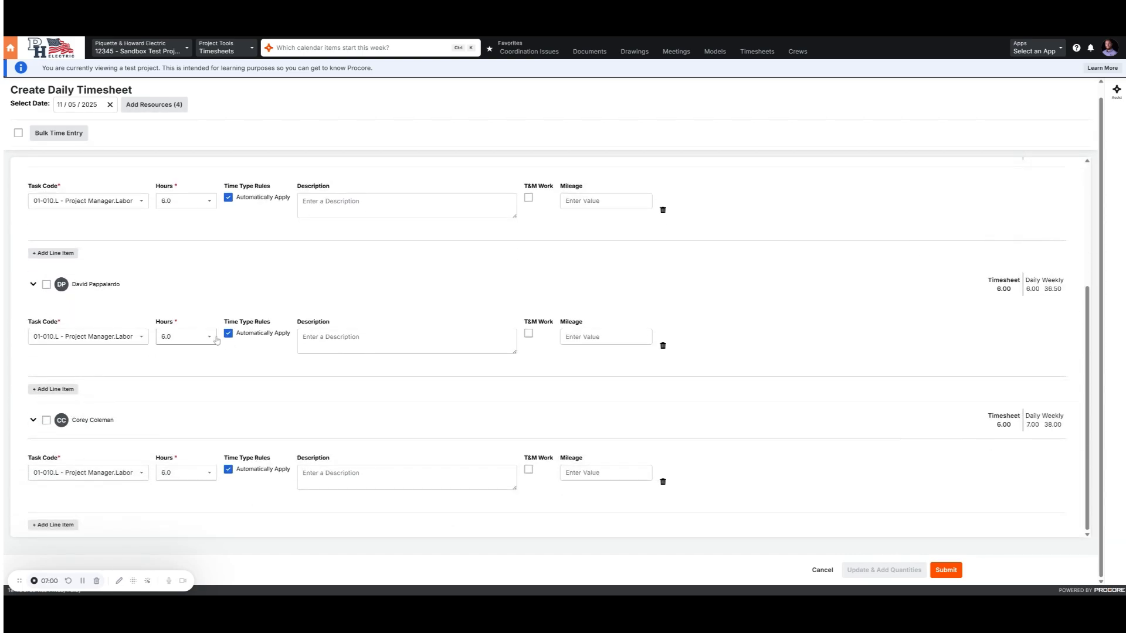
{"action": "left_click", "coordinate": [954, 573]}
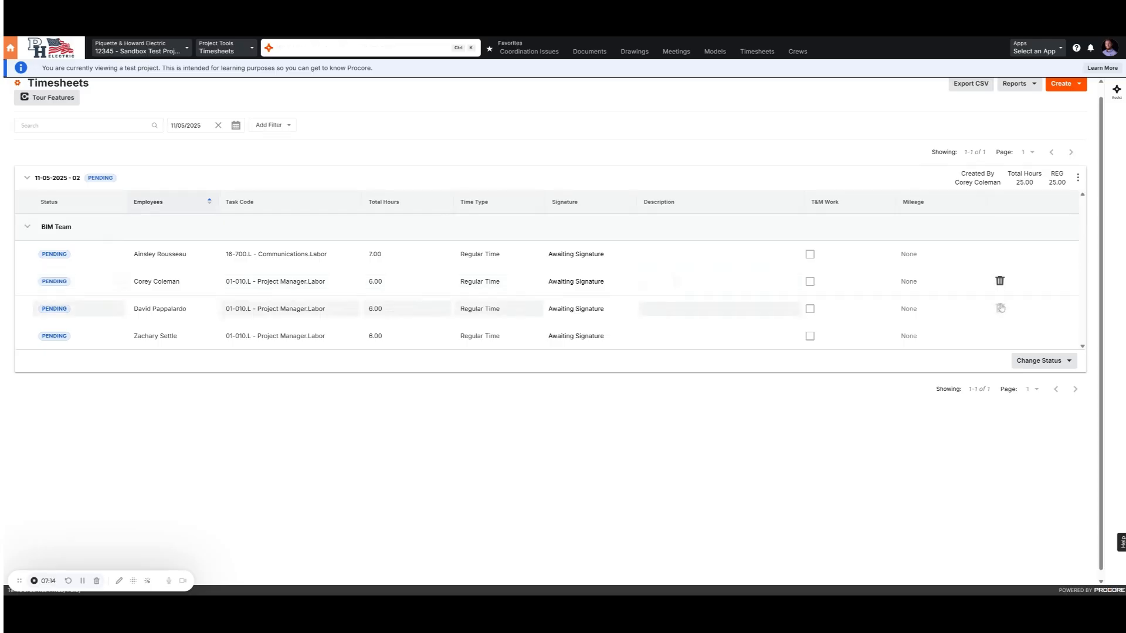
{"action": "left_click", "coordinate": [1000, 309]}
{"action": "left_click", "coordinate": [675, 352]}
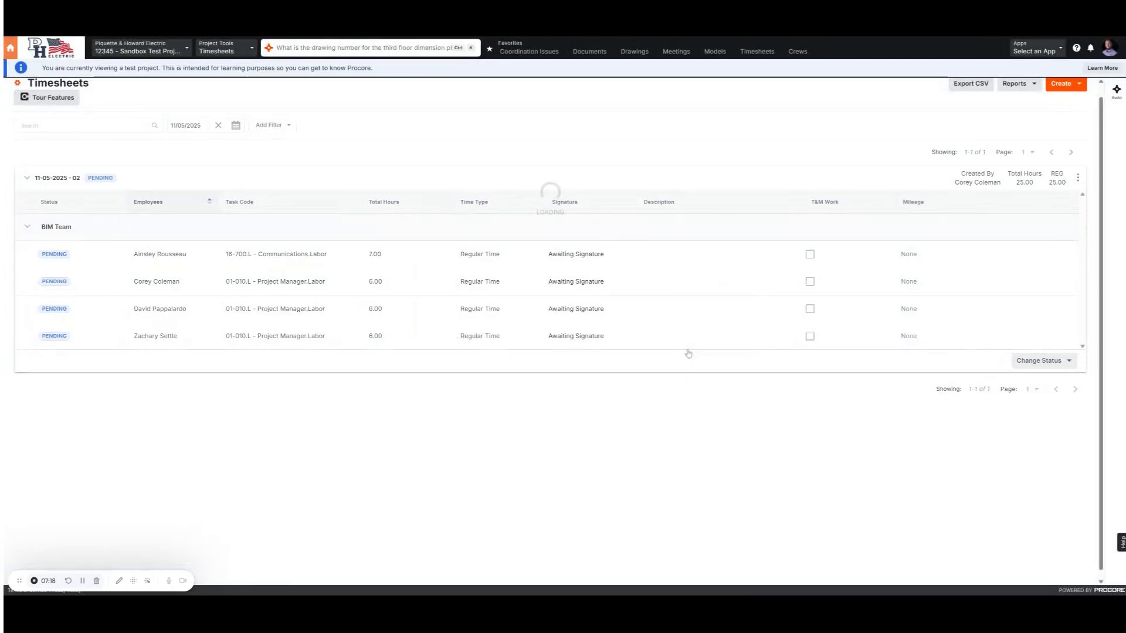